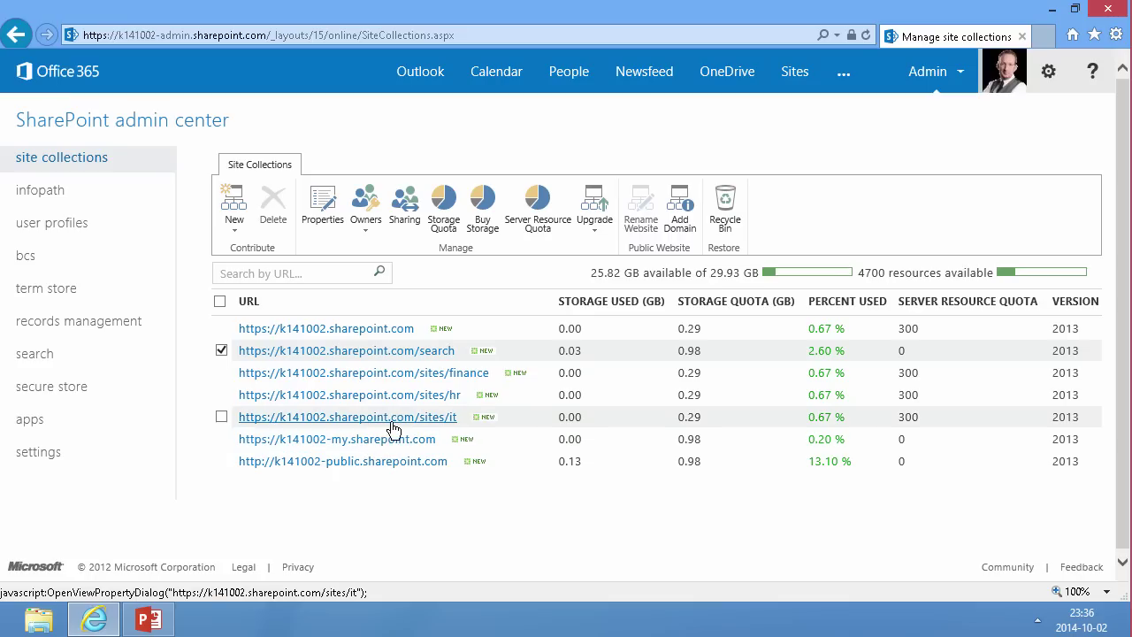
- Open the root site collection's home page through its properties, and close the properties in the admin center
left_click(349, 332)
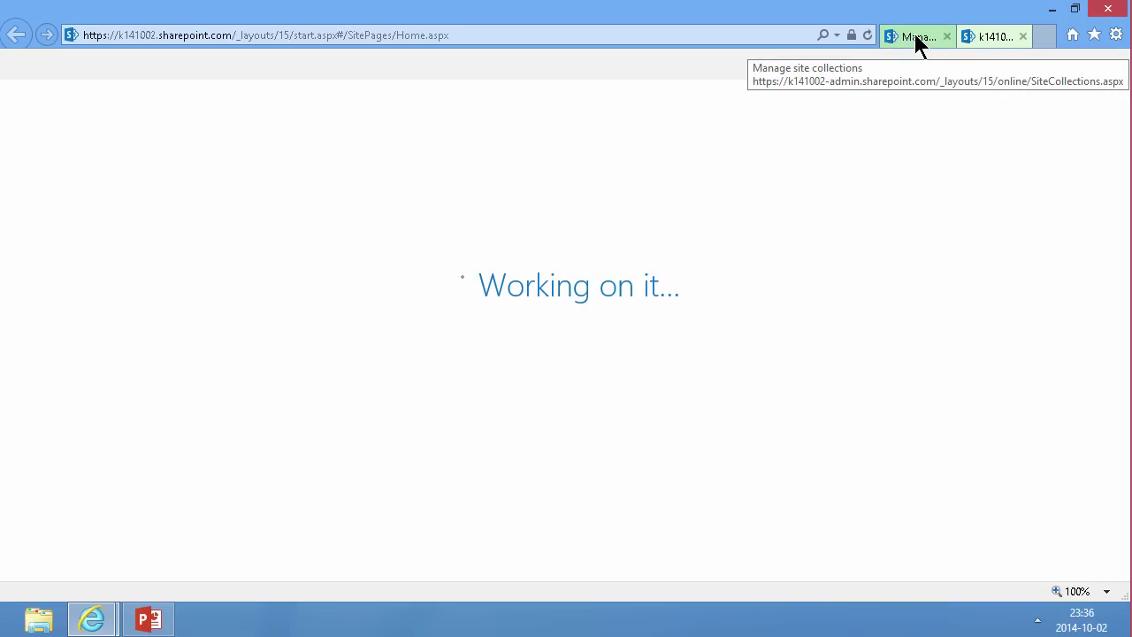
left_click(916, 39)
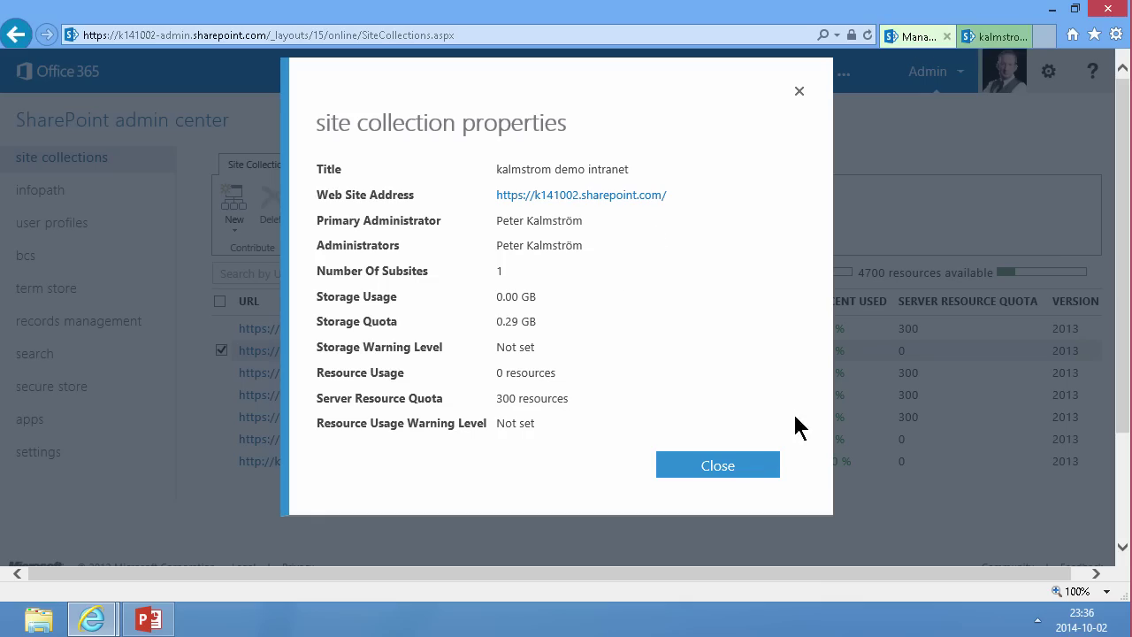
left_click(739, 465)
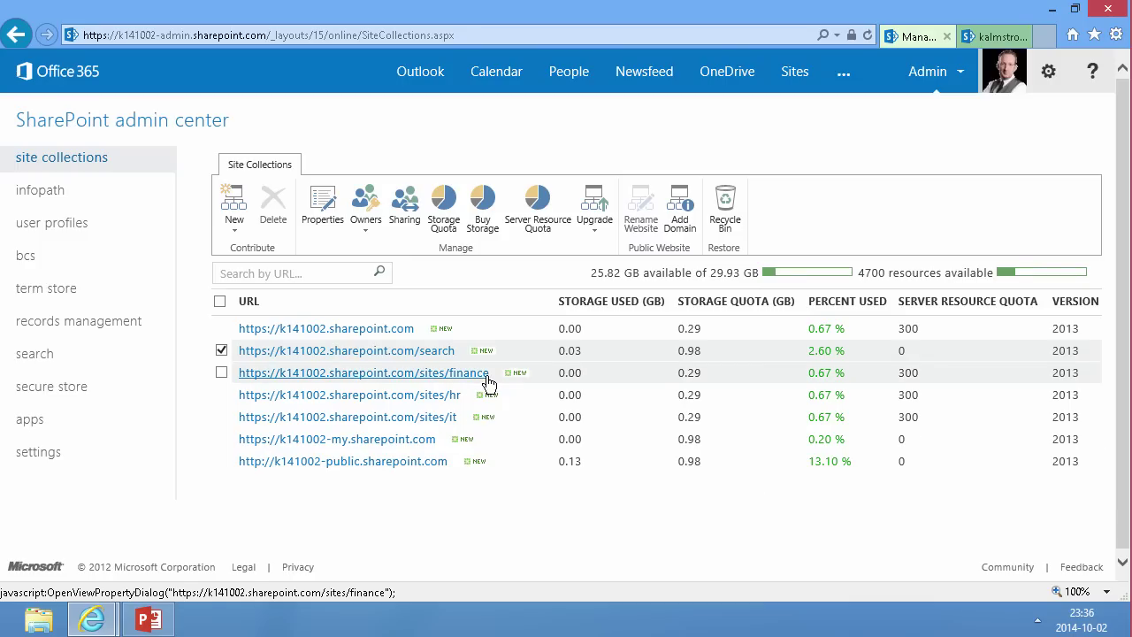
- Copy the URL of the finance site collection from the site collections list
left_click_drag(492, 381, 254, 377)
key("ctrl+c")
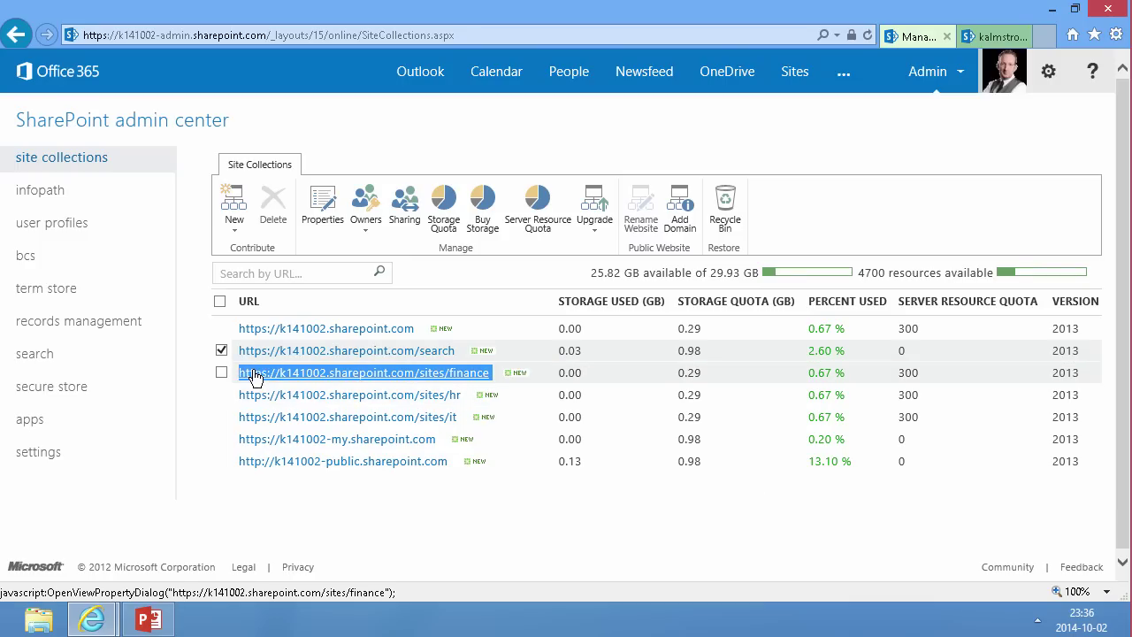
left_click(240, 375)
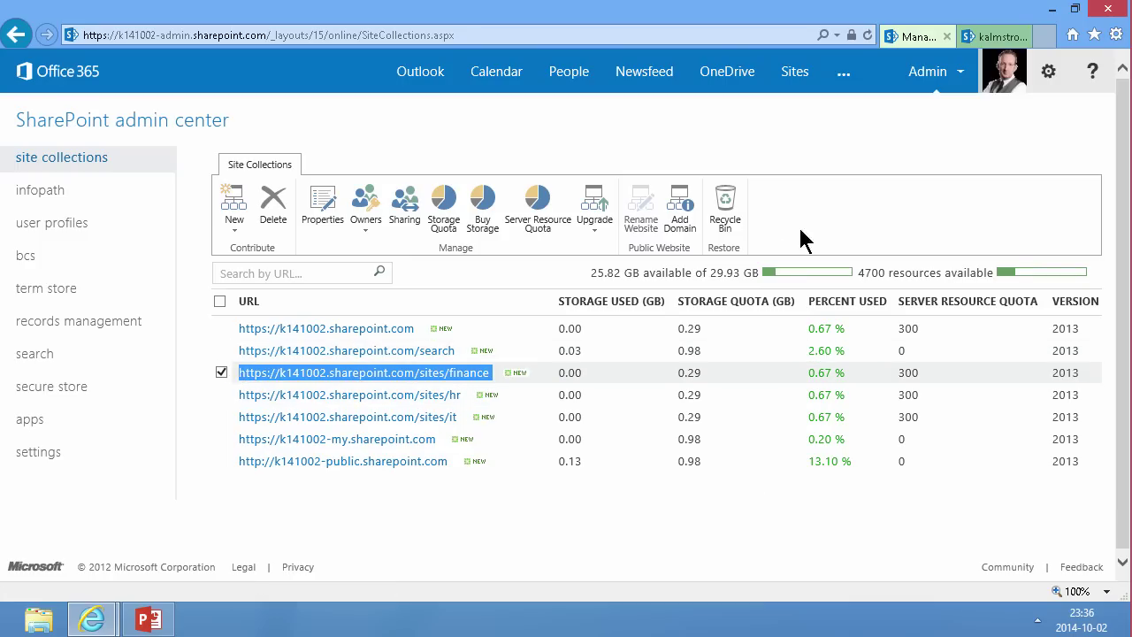
left_click(1004, 36)
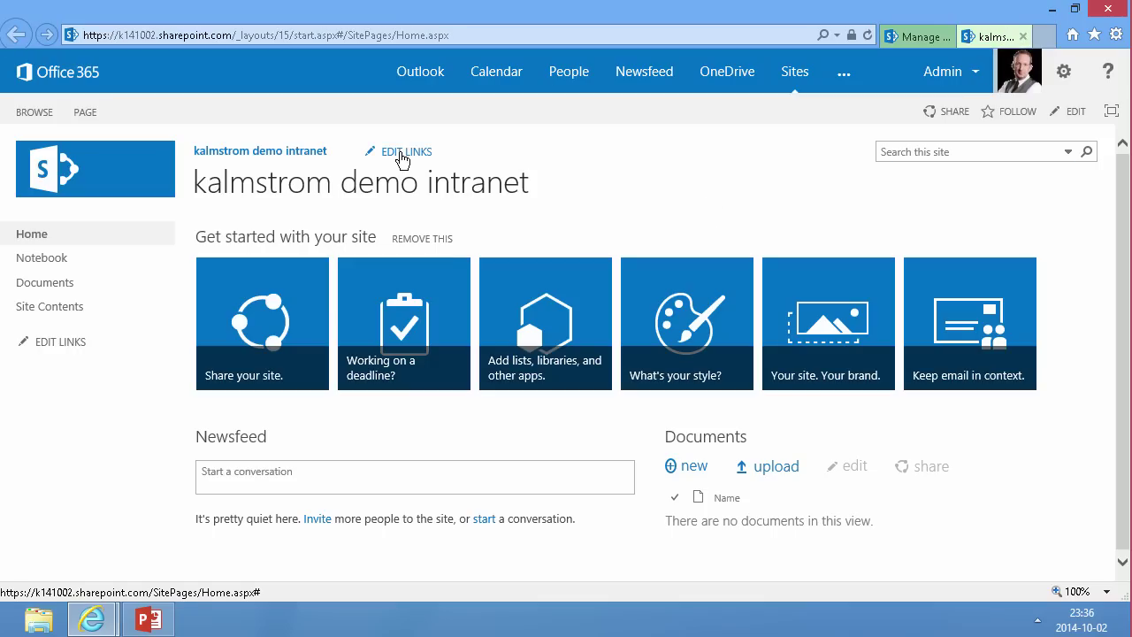
left_click(400, 157)
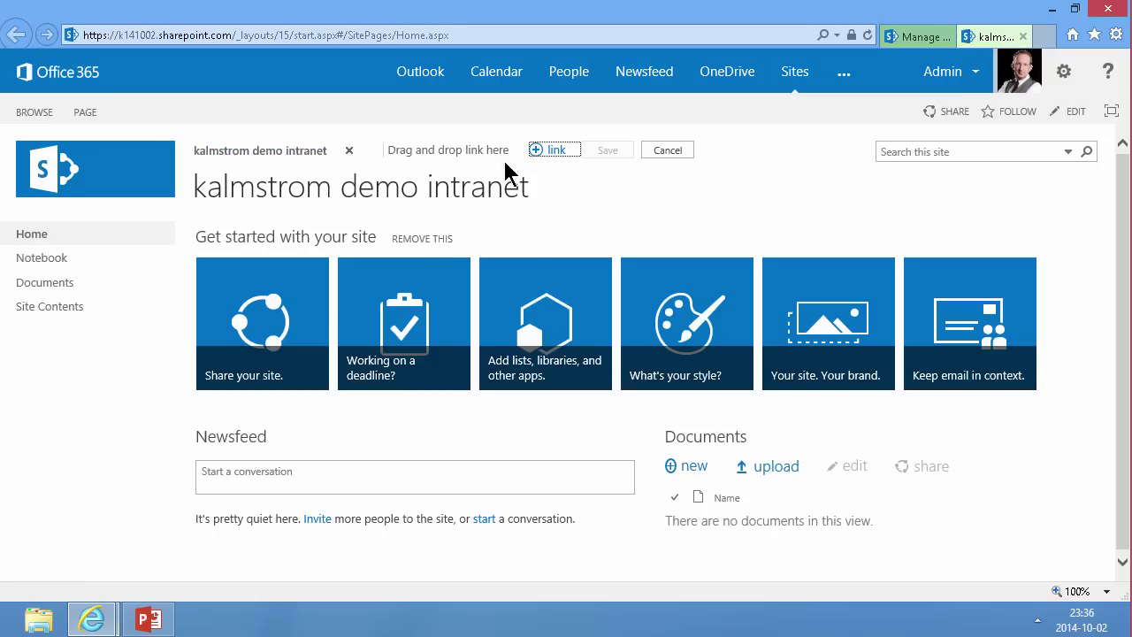
left_click(555, 152)
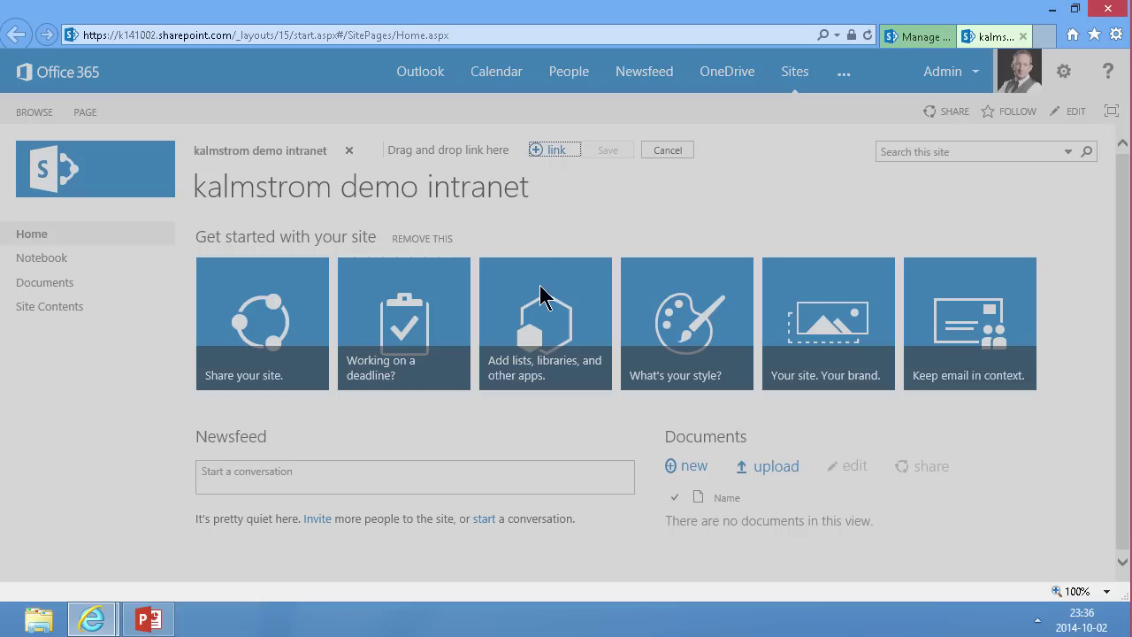
type("Finance")
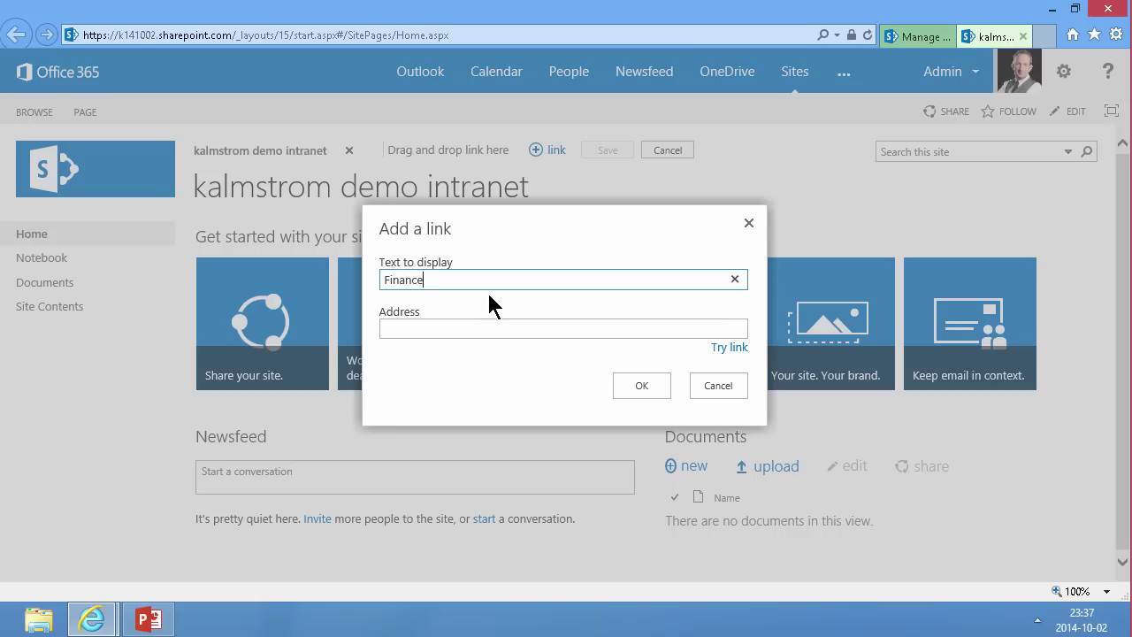
key("Tab")
key("ctrl+v")
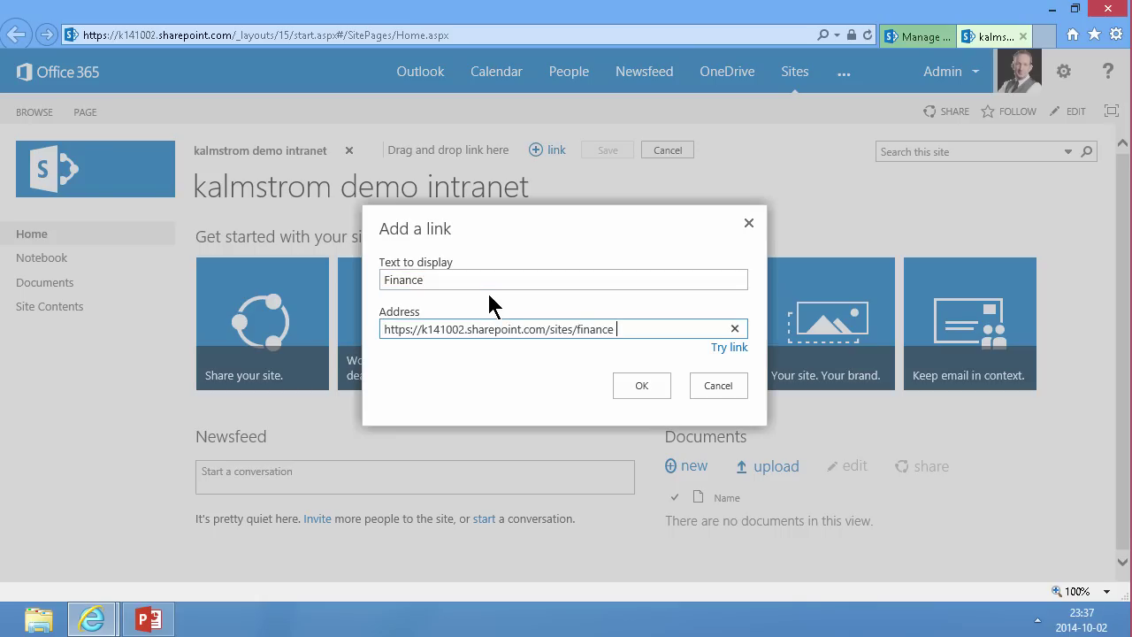
left_click(650, 389)
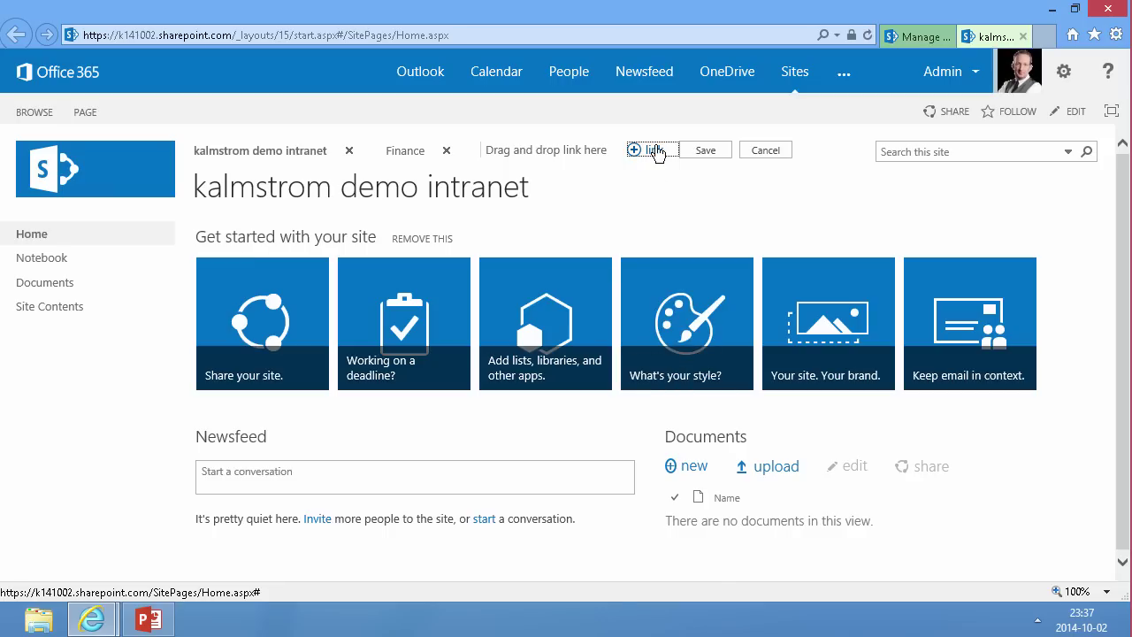
left_click(652, 150)
type("IT")
key("Tab")
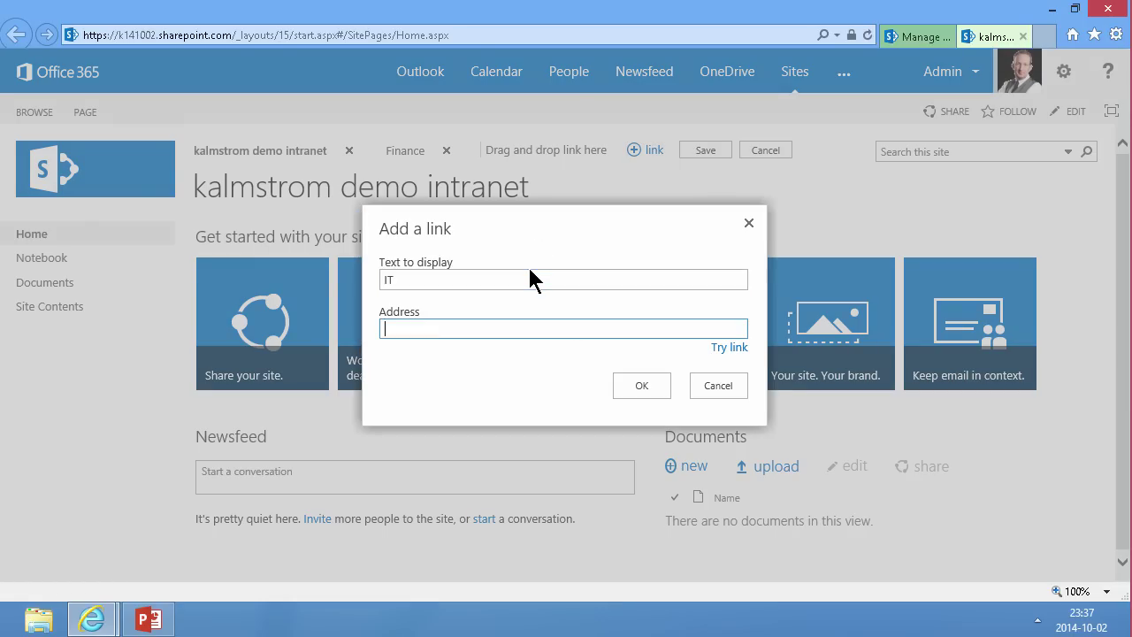
type("https://k141002.sharepoint.com/sites/Finance")
key("ctrl+shift+Left")
type("IT")
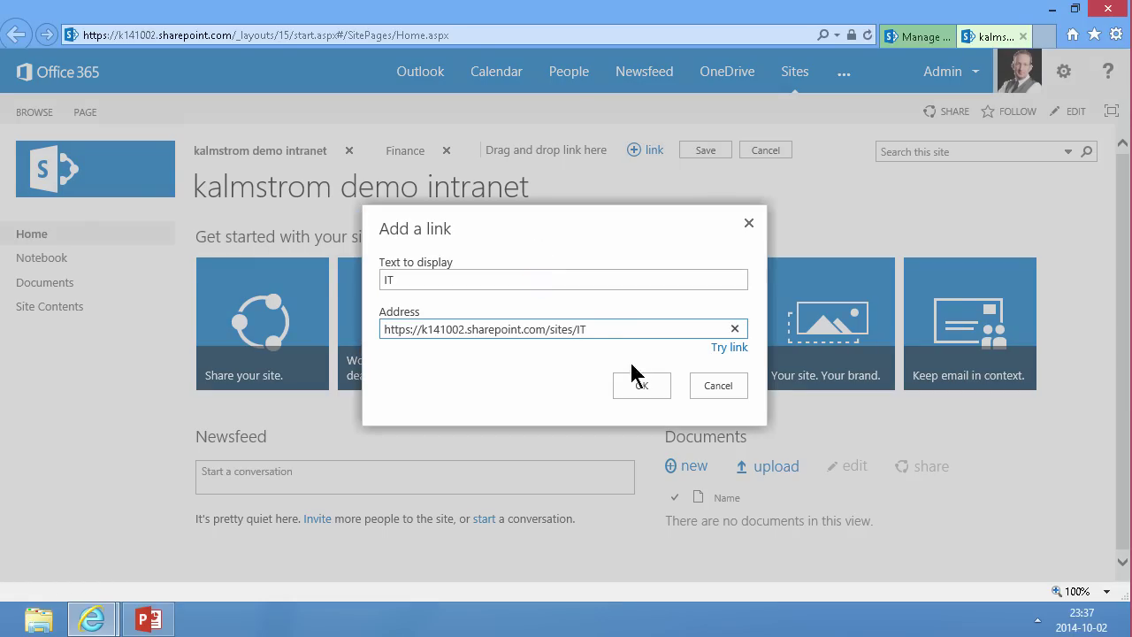
left_click(639, 384)
left_click(730, 160)
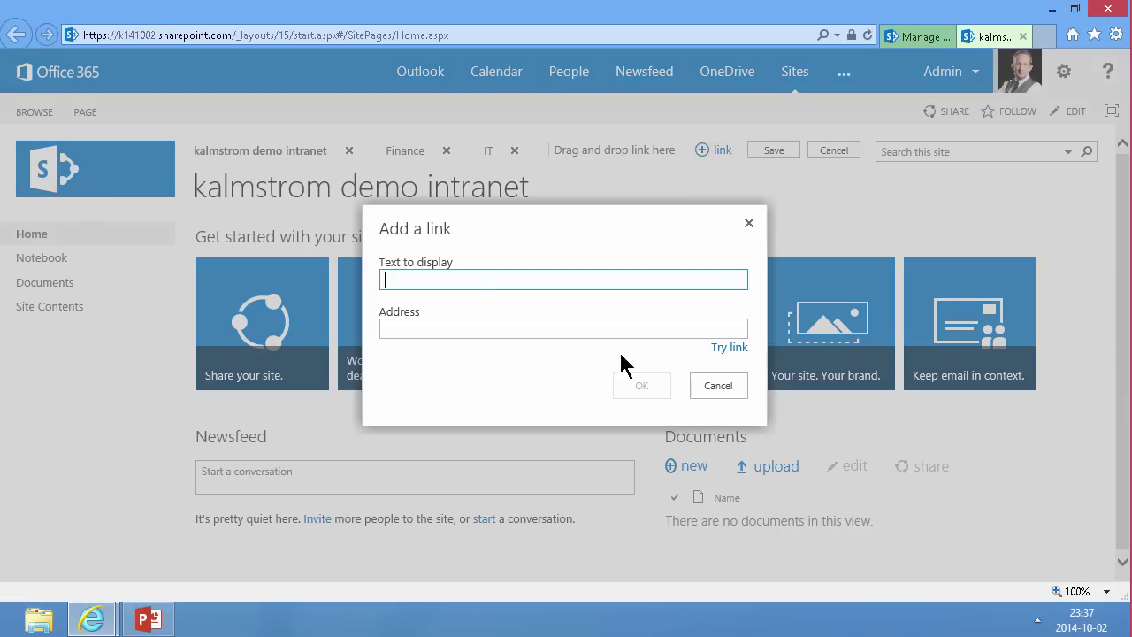
type("HR")
key("Tab")
key("ctrl+v")
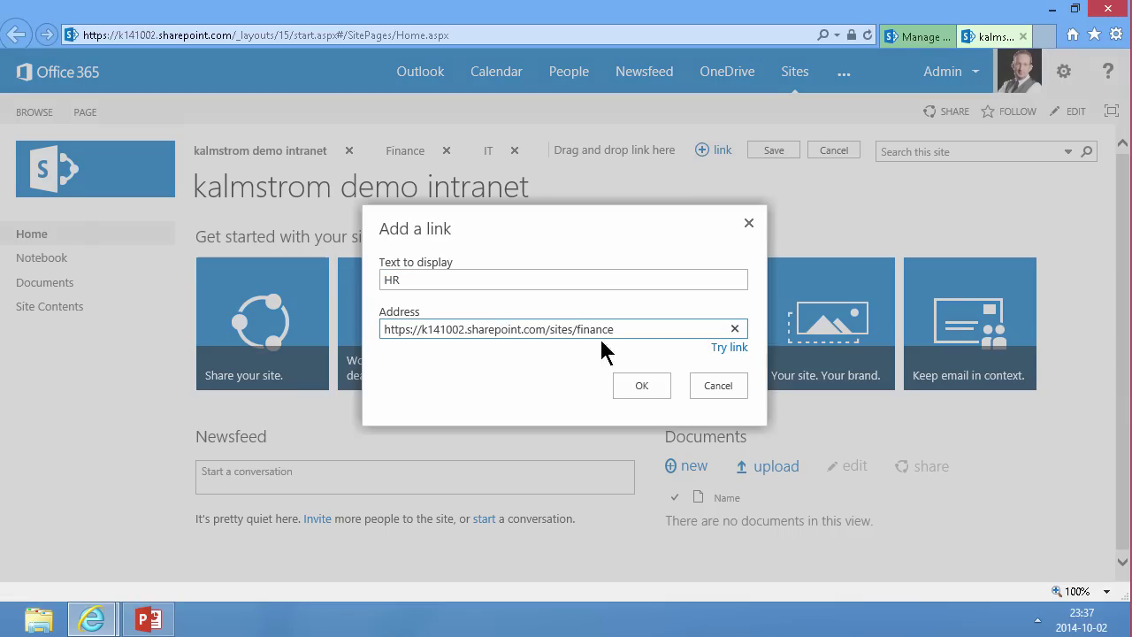
double_click(581, 329)
key("BackSpace")
type("HR")
left_click(641, 382)
left_click(847, 153)
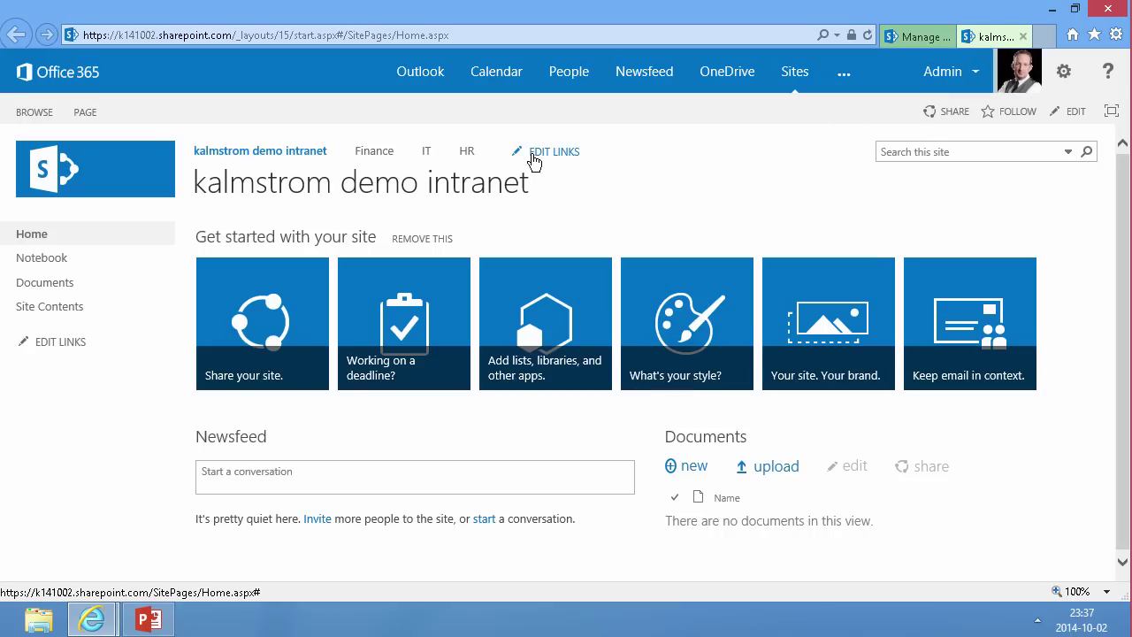
- Reopen the top navigation for editing and add a link named Departments
left_click(534, 165)
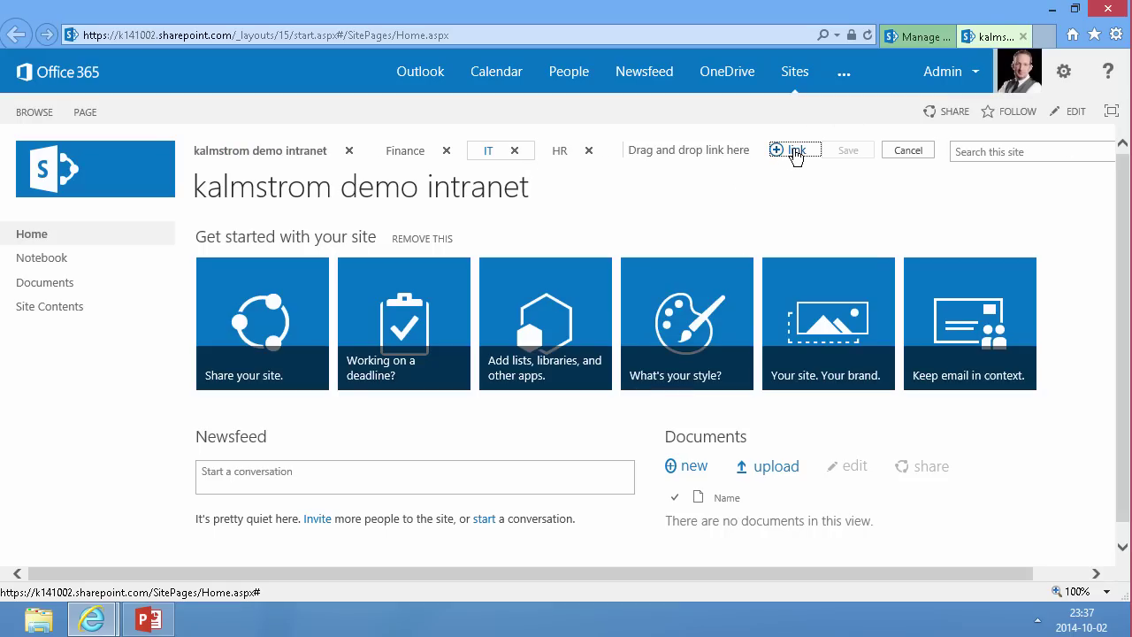
left_click(796, 153)
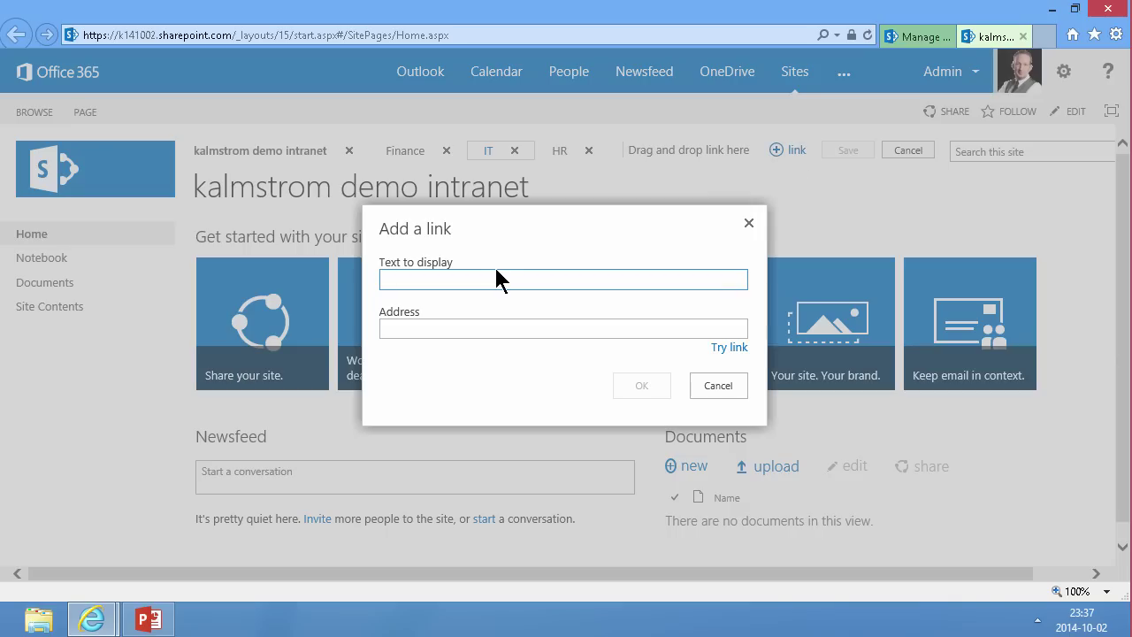
type("Departments")
left_click(469, 328)
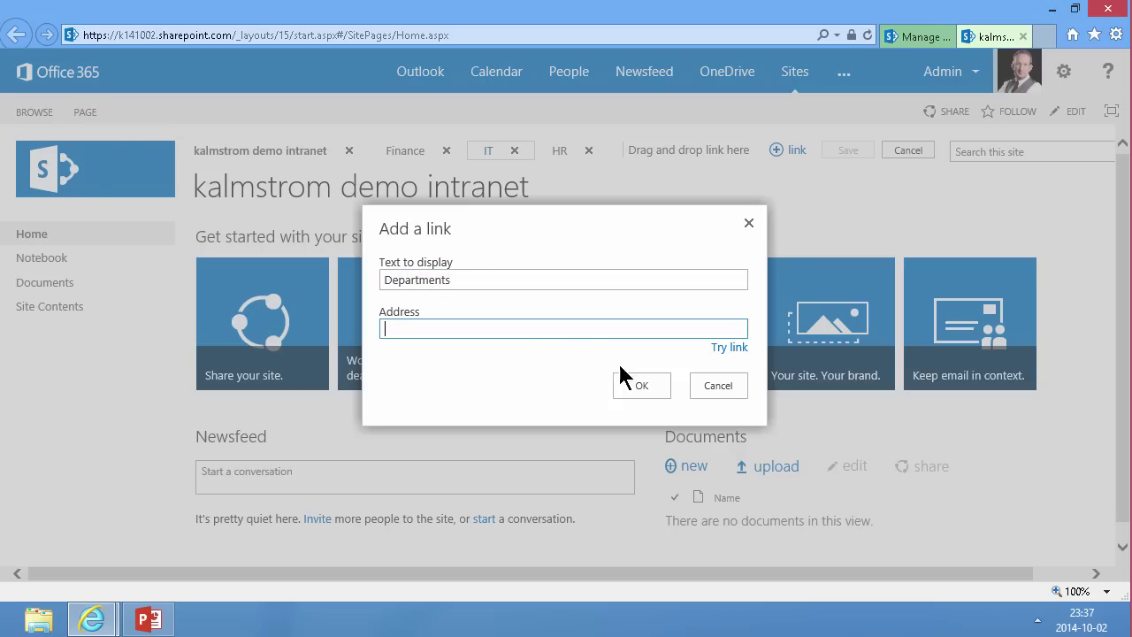
left_click(633, 386)
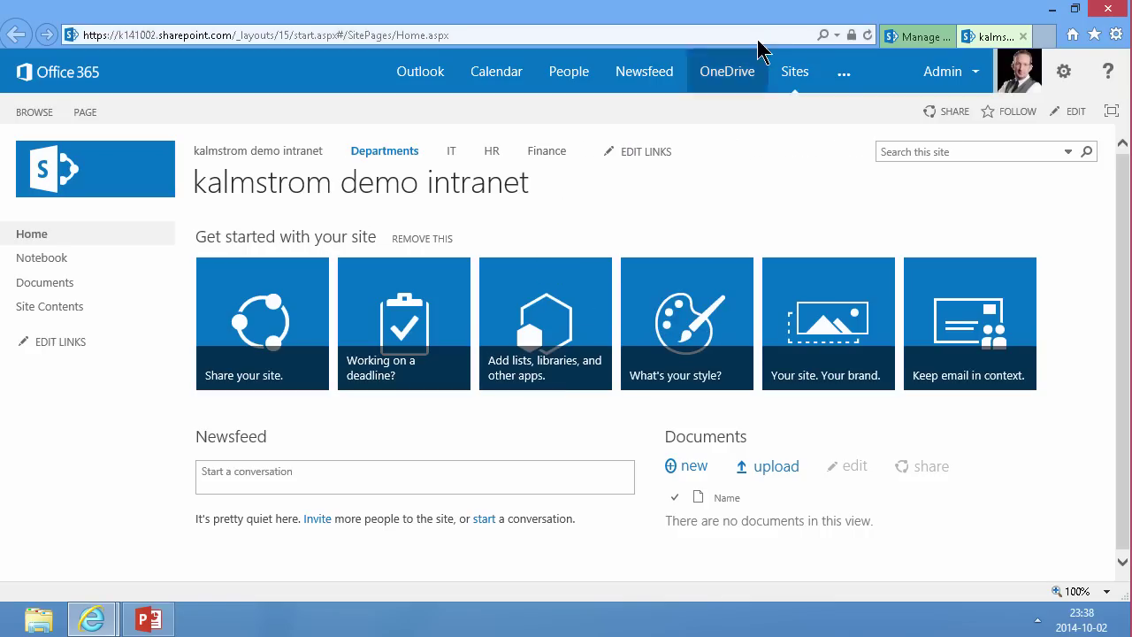
- Reload the page and try to nest the IT and Finance links under Departments in the top navigation
left_click(867, 36)
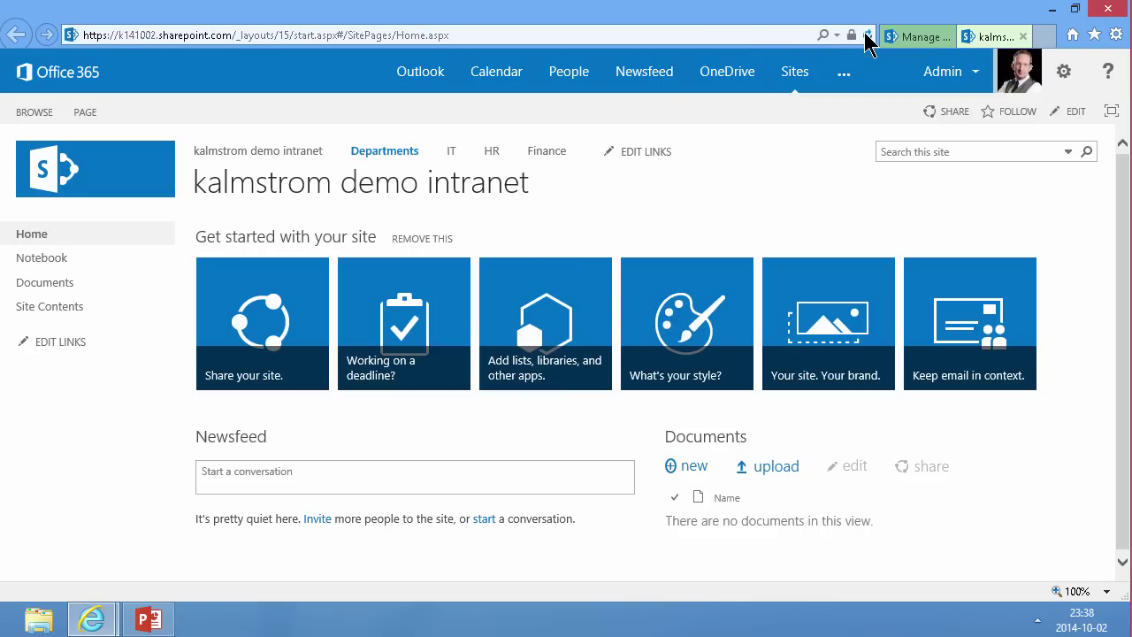
left_click(637, 162)
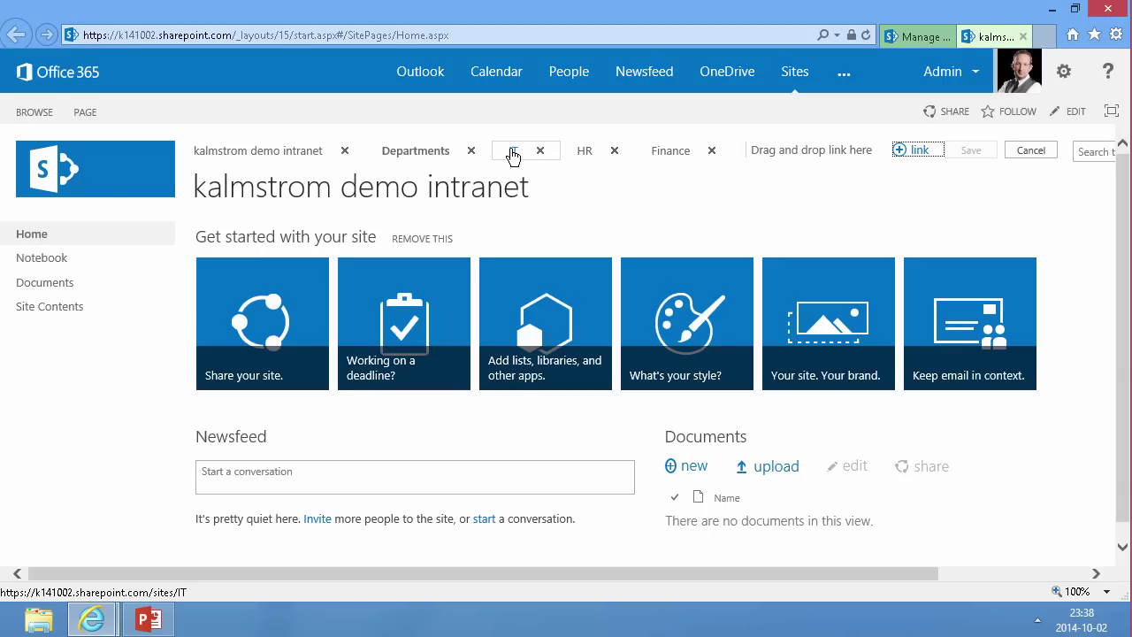
mouse_move(513, 156)
left_mouse_down()
mouse_move(434, 172)
mouse_move(423, 156)
mouse_move(420, 165)
mouse_move(428, 150)
mouse_move(522, 164)
mouse_move(410, 156)
mouse_move(518, 166)
left_mouse_up()
left_click(1030, 154)
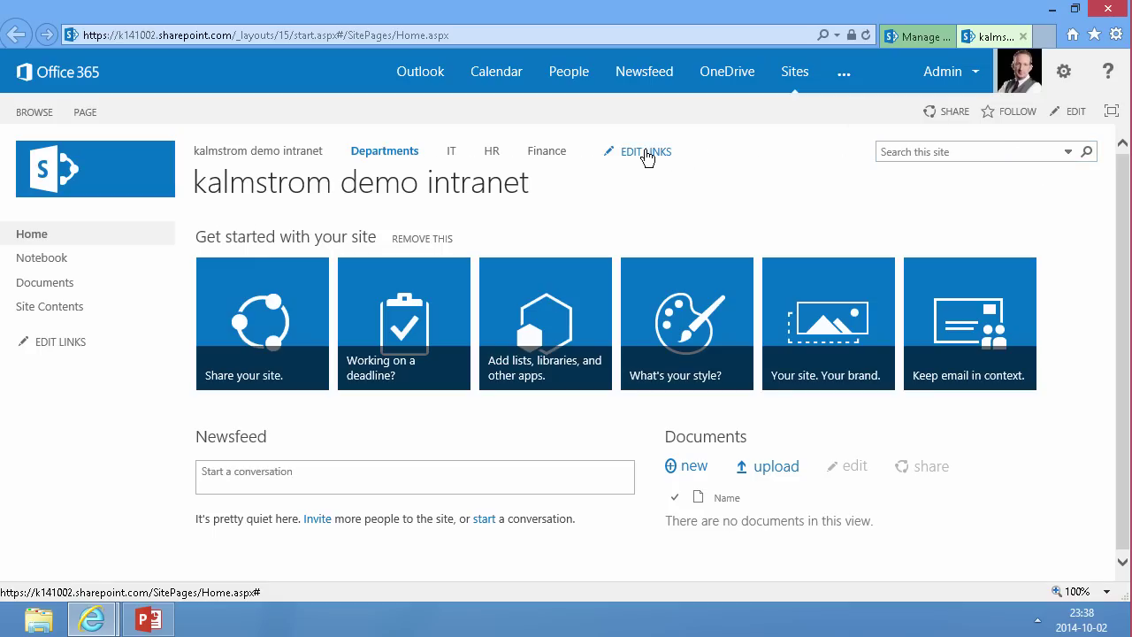
left_click(646, 153)
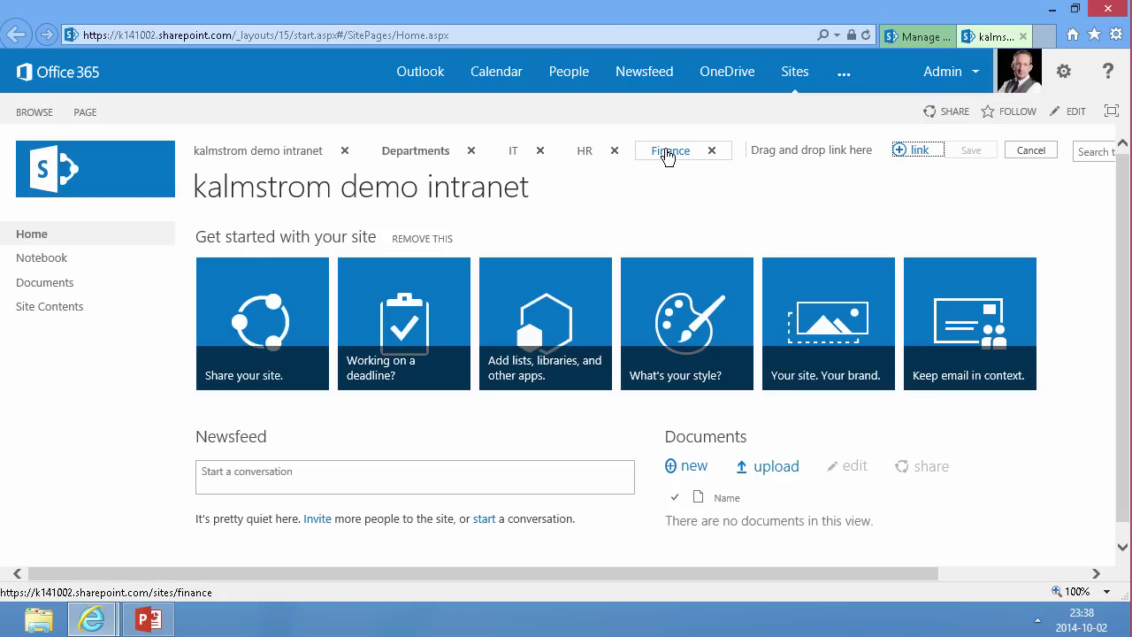
left_click_drag(670, 154, 447, 159)
left_click(1026, 152)
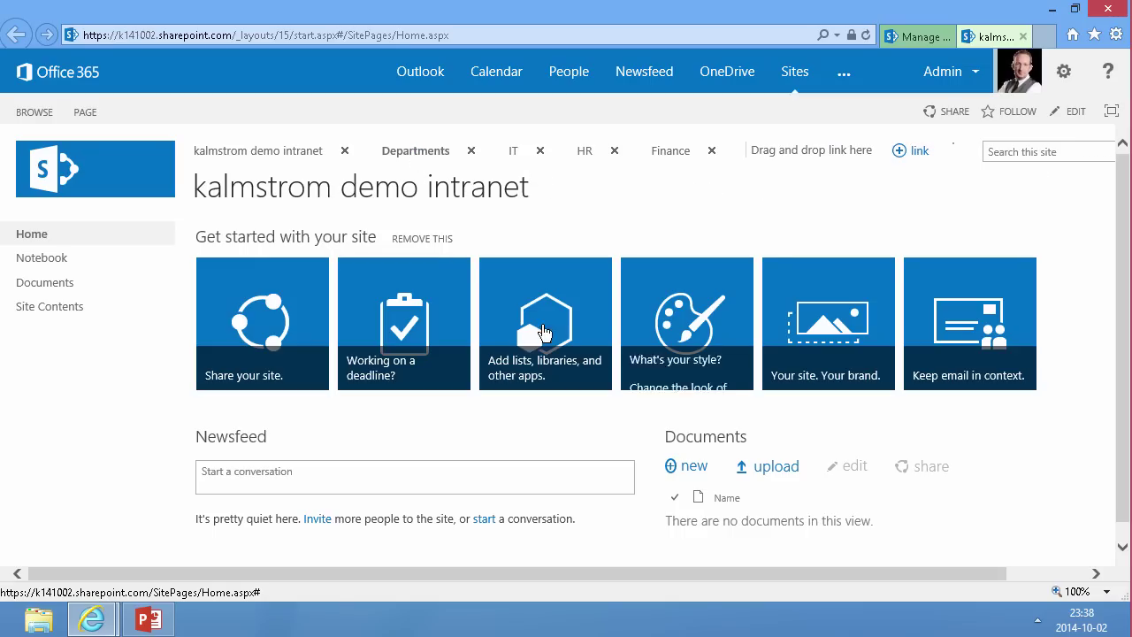
- Switch to Firefox, nest the Finance, HR and IT links in that order under Departments, and save the top navigation
key("super")
type("fir")
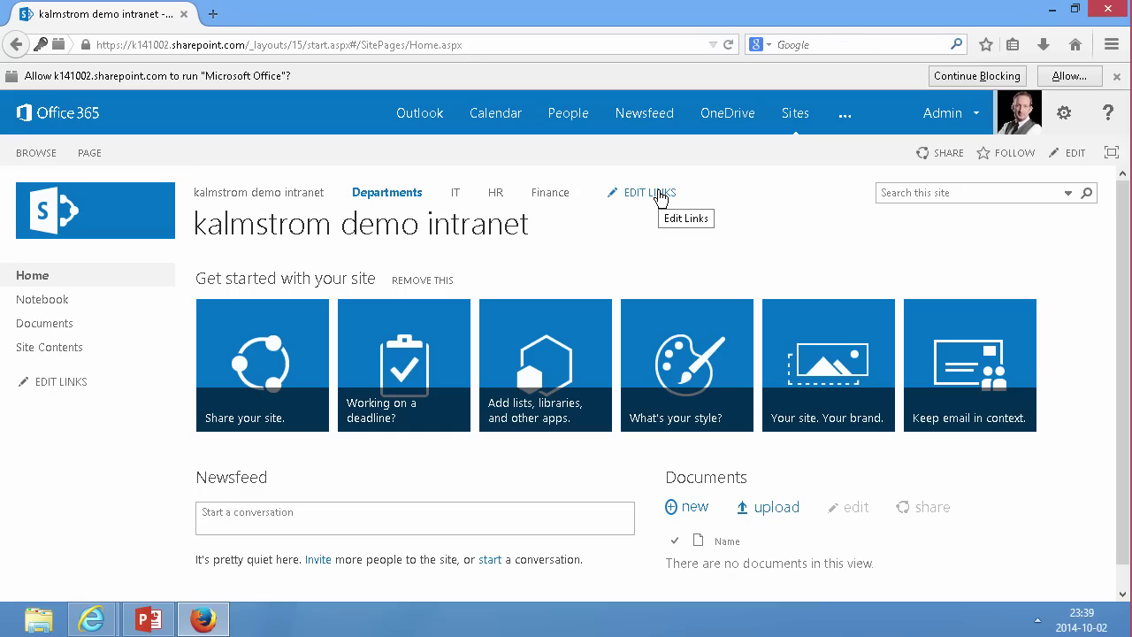
left_click(659, 193)
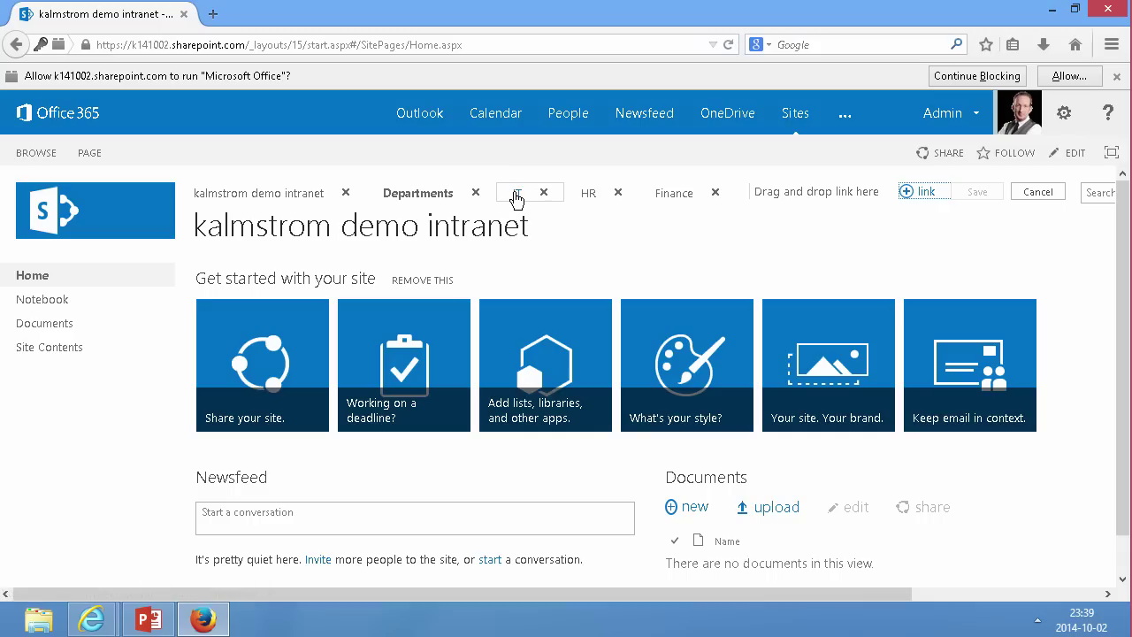
left_click_drag(518, 196, 423, 223)
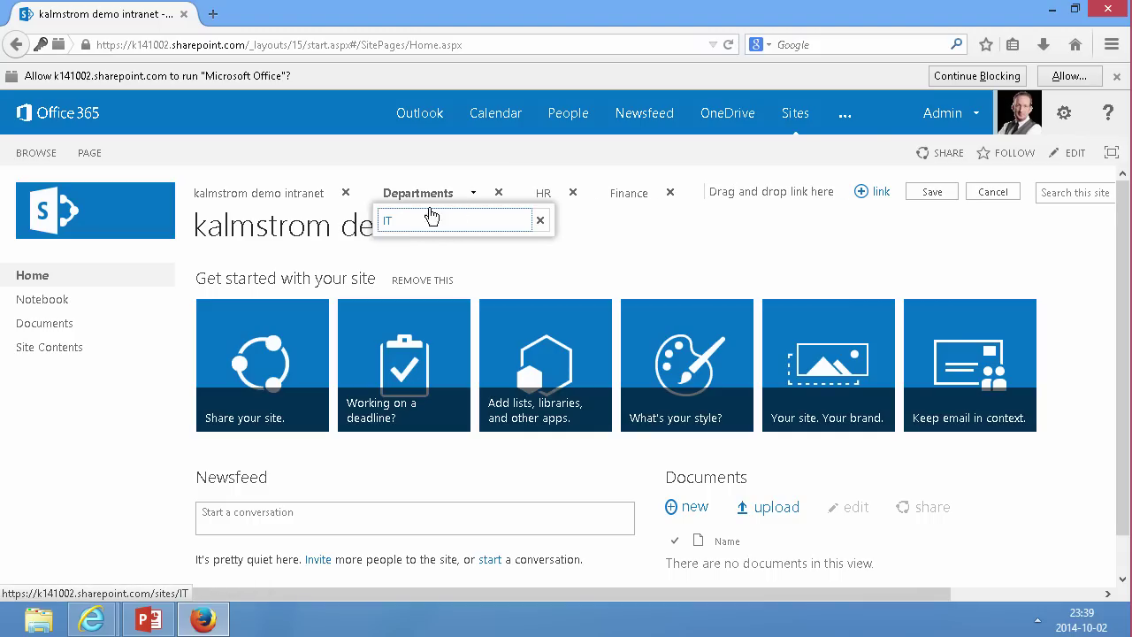
left_click_drag(550, 194, 452, 229)
left_click_drag(567, 200, 464, 247)
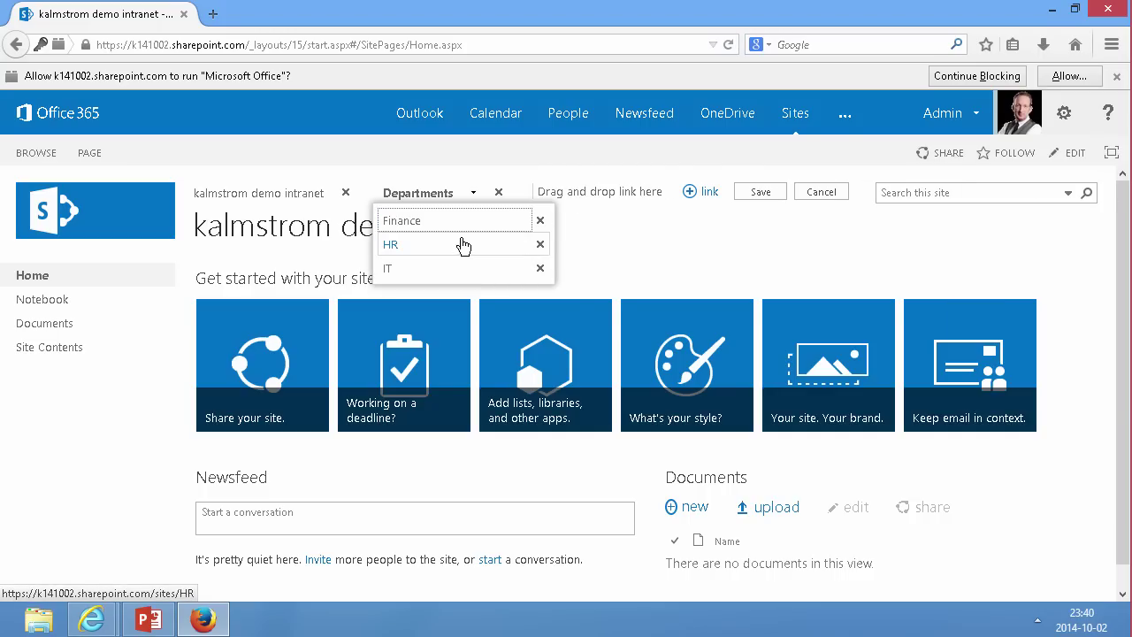
left_click(766, 196)
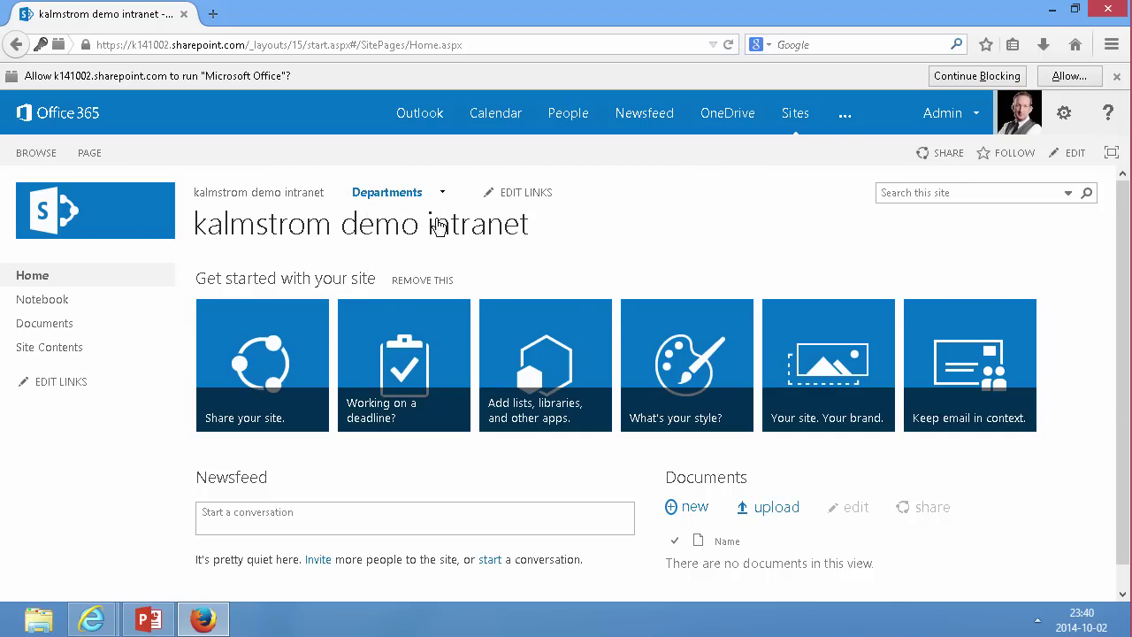
- Check the links nested under Departments and follow the HR one to the Human Resources site
mouse_move(445, 197)
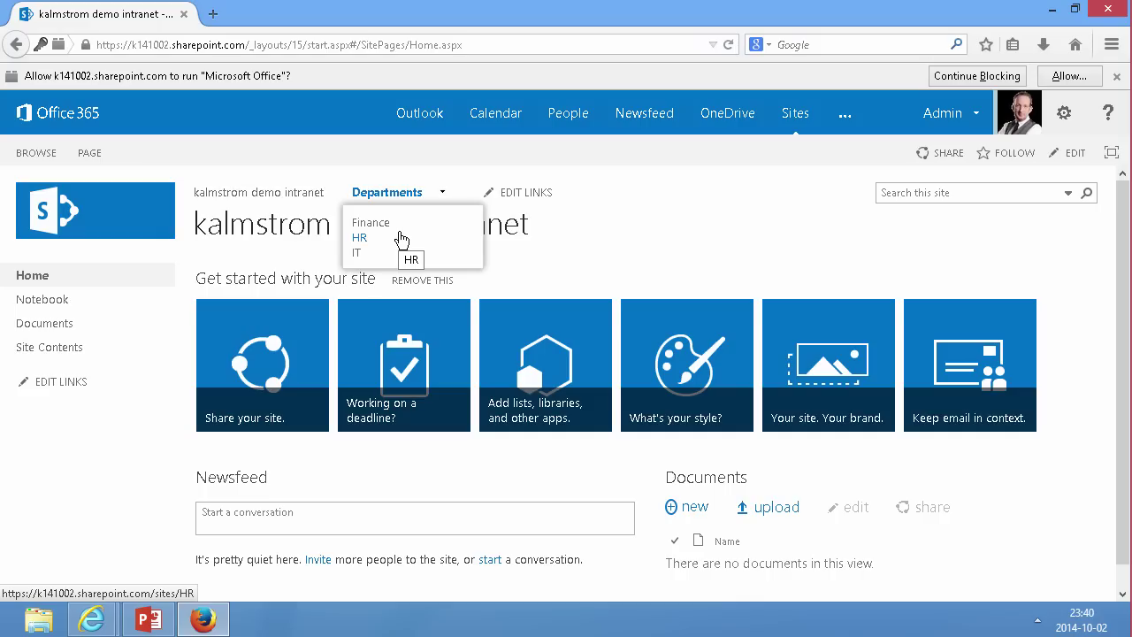
mouse_move(393, 200)
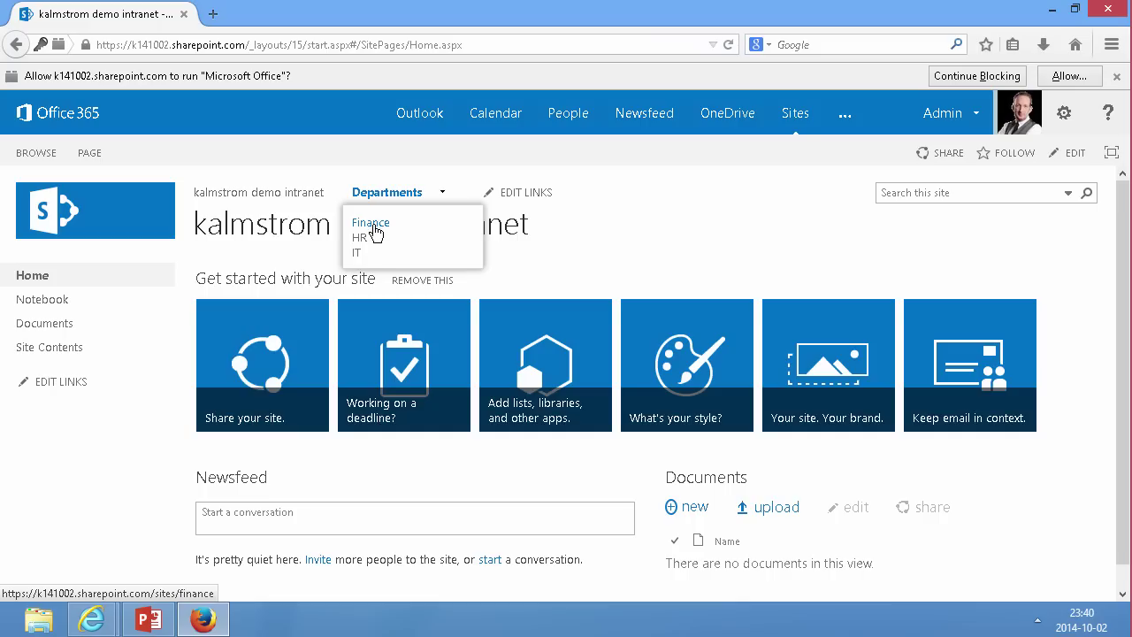
left_click(362, 246)
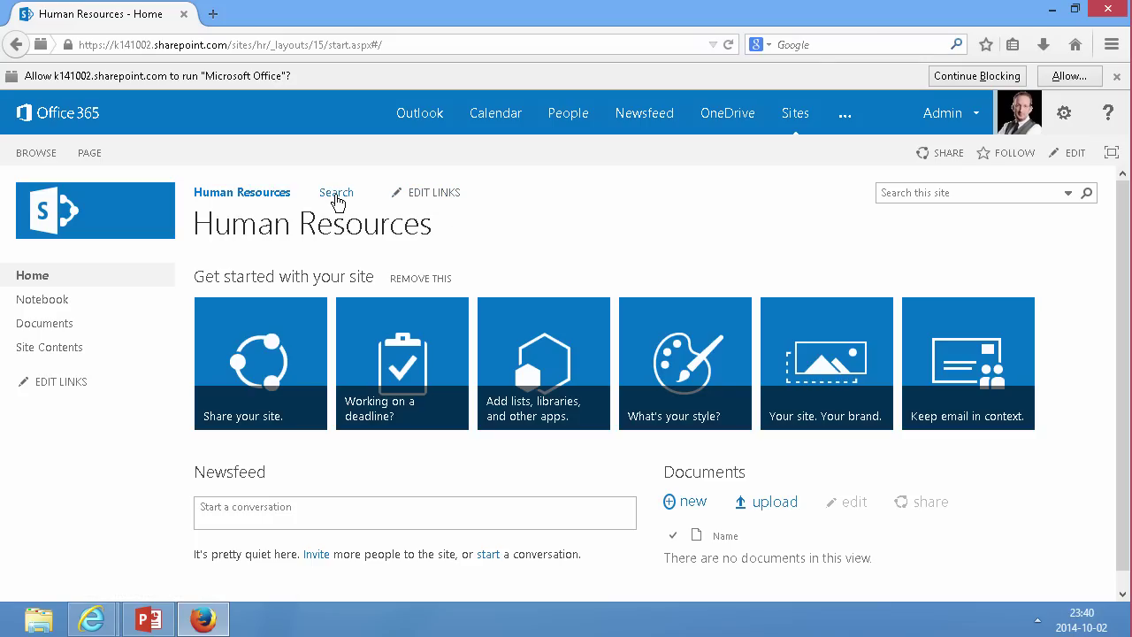
- Open the search center from the Human Resources site's top navigation and search for HR
left_click(337, 194)
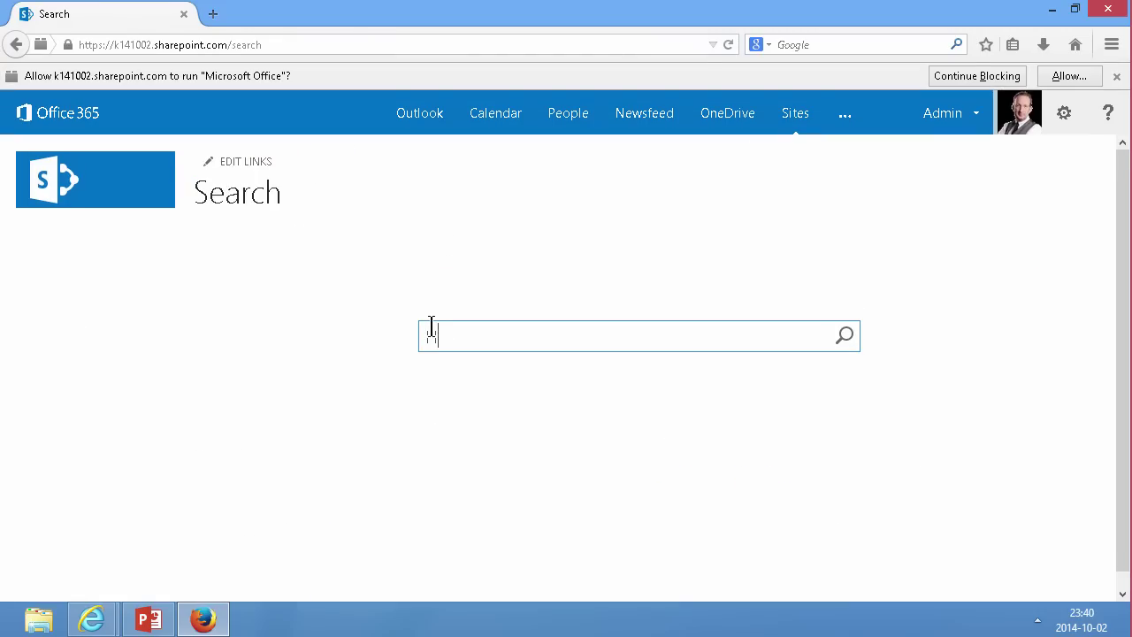
type("R")
left_click(845, 335)
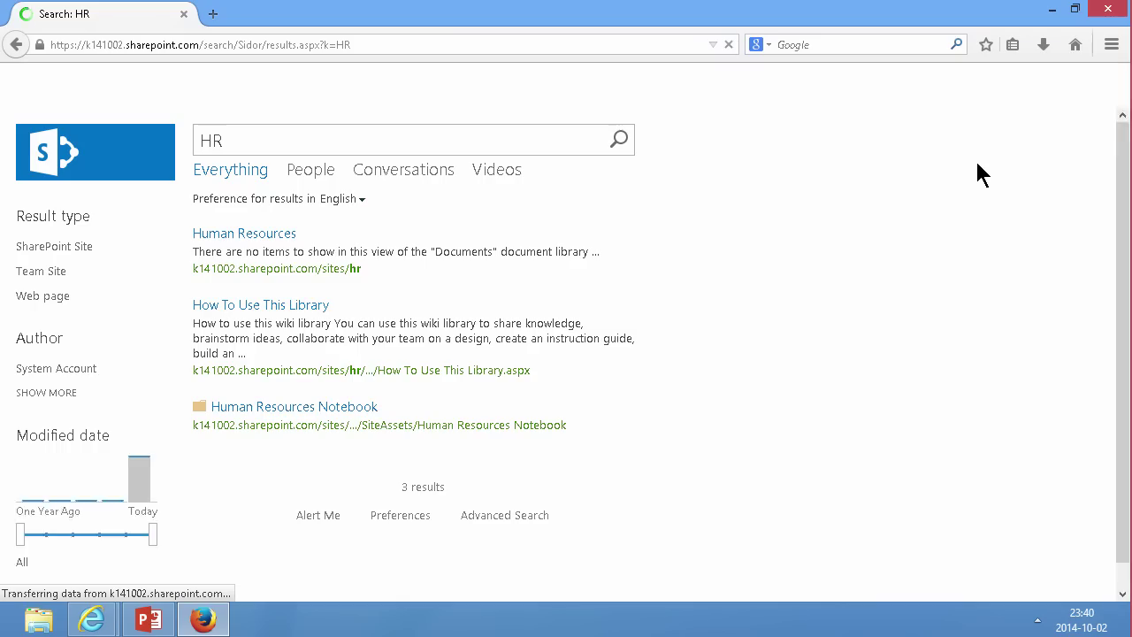
- Allow the site to run the Microsoft Office plugin and add a new page named sites to the search center
left_click(1068, 76)
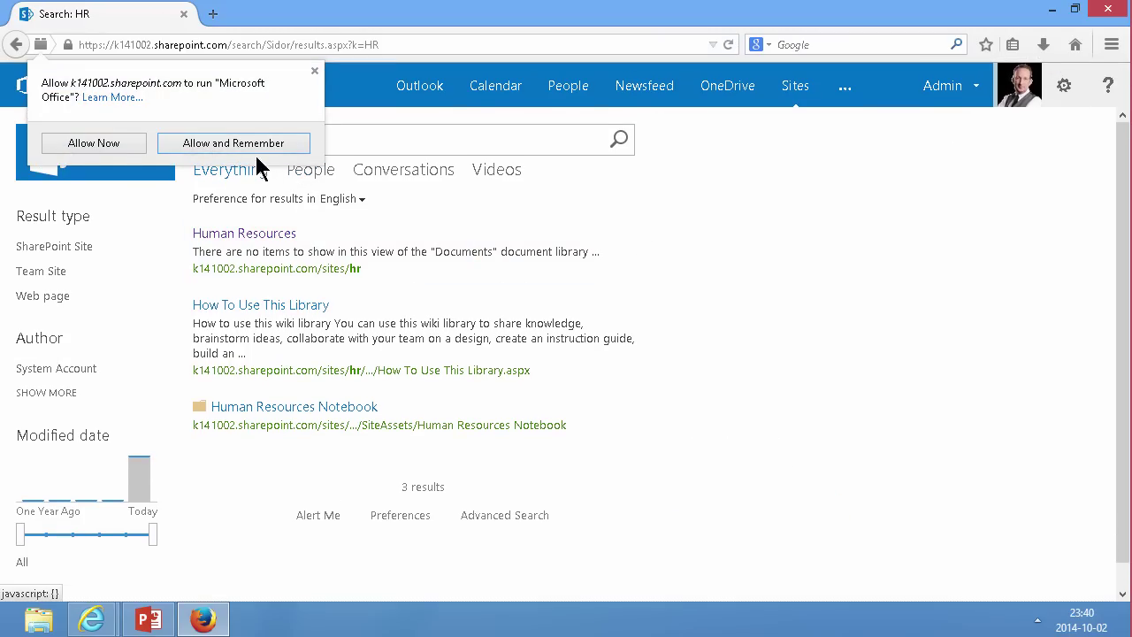
left_click(257, 145)
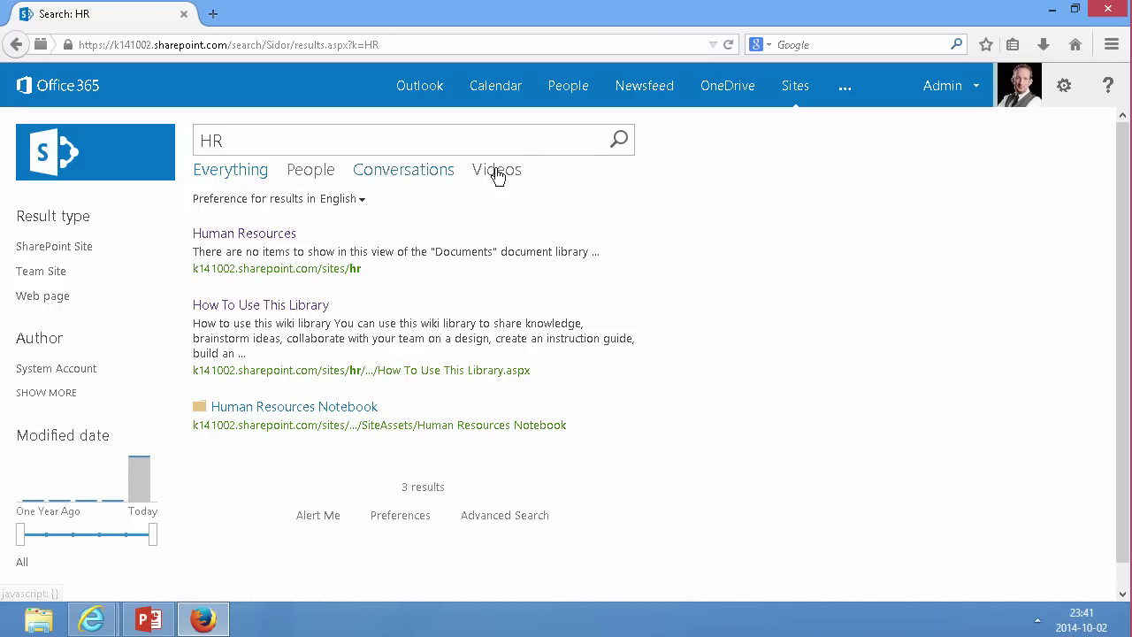
left_click(1066, 86)
left_click(994, 302)
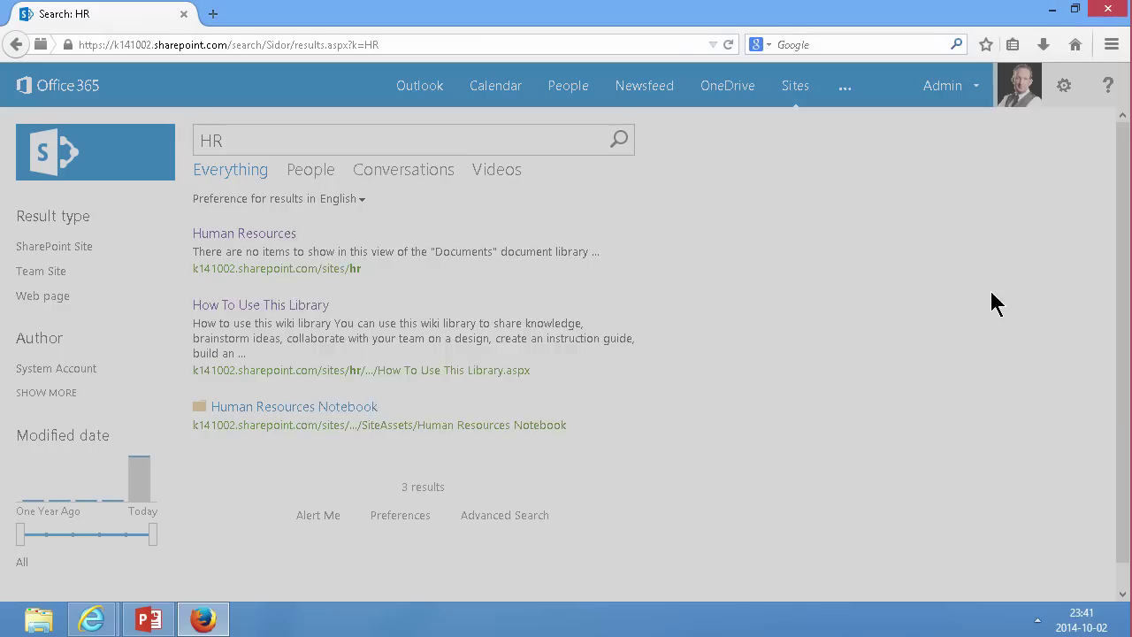
left_click(730, 377)
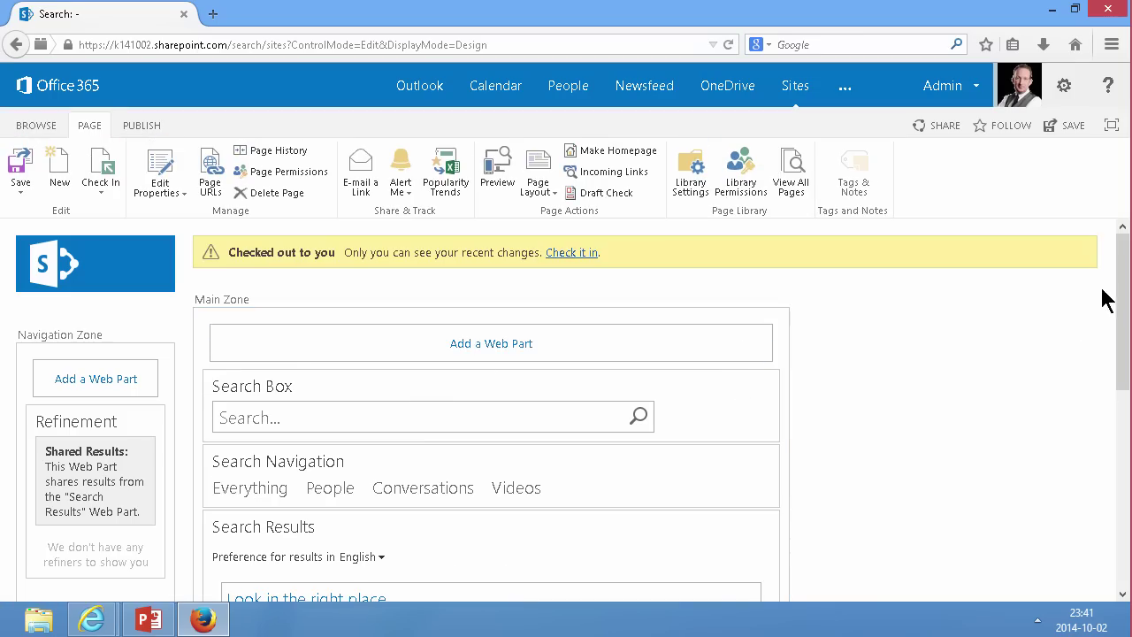
- Edit the Search Results web part on the sites page and open its query builder
scroll(1117, 301, "down", 3)
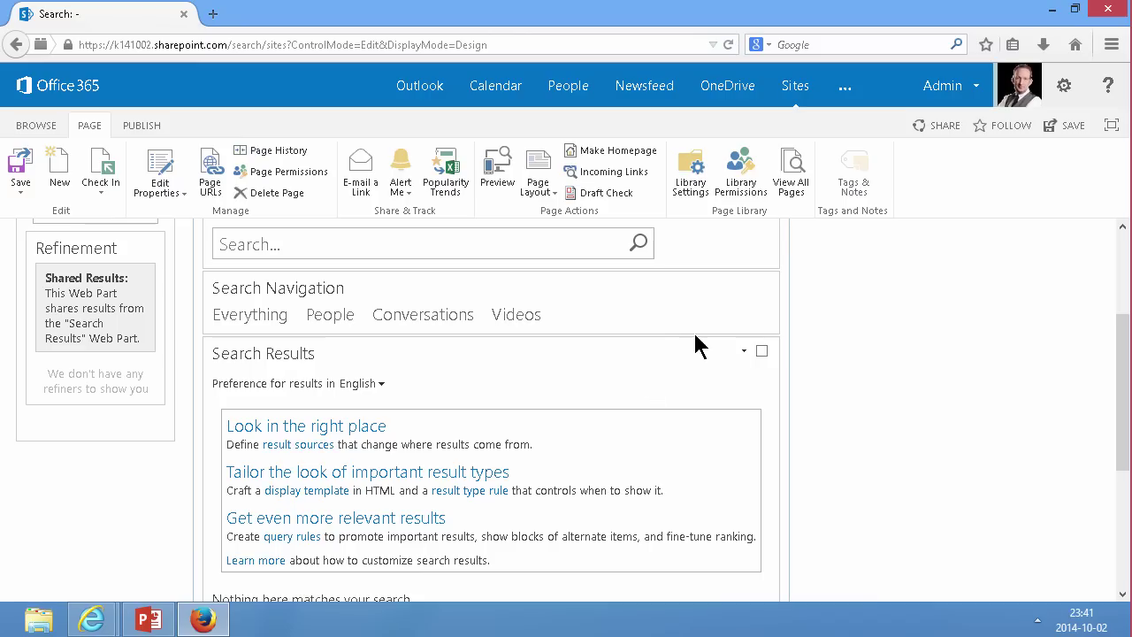
left_click(744, 352)
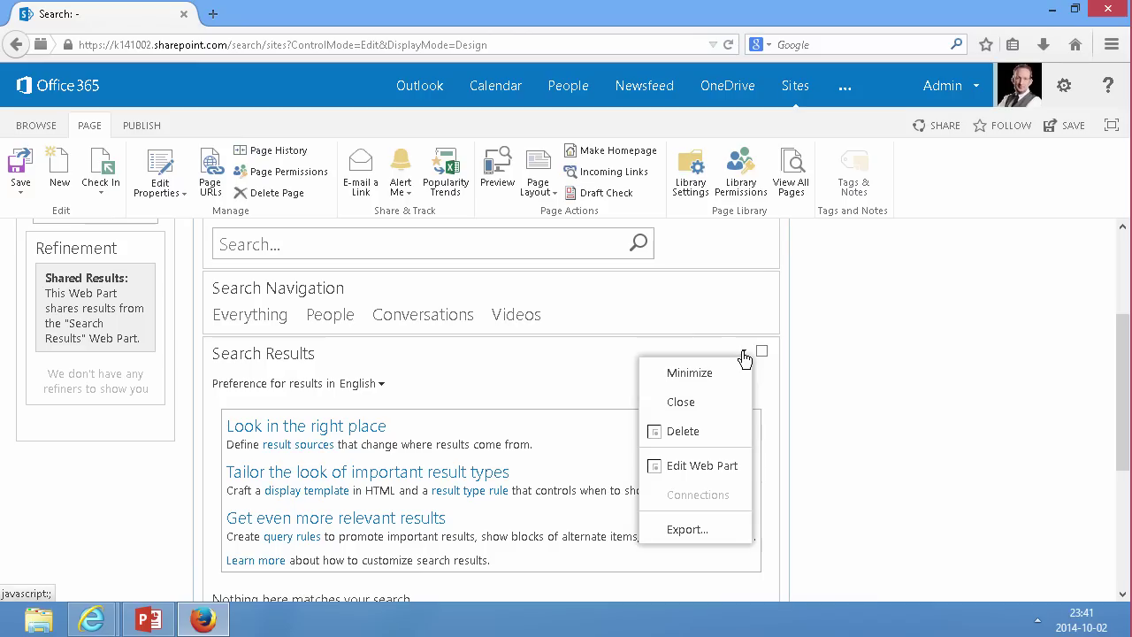
left_click(703, 465)
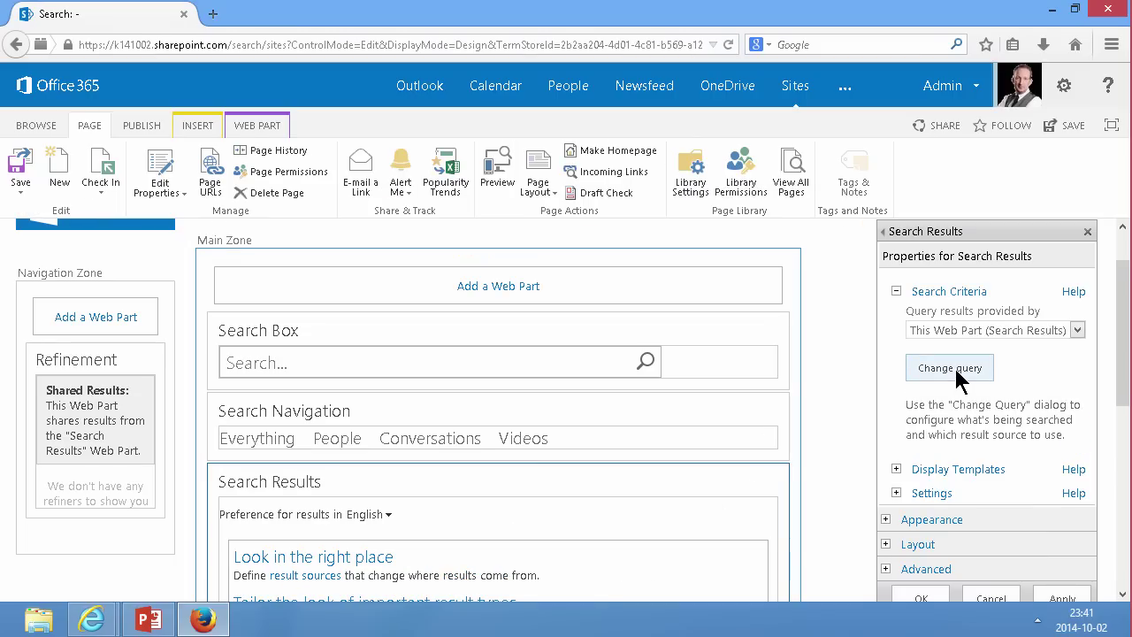
left_click(955, 371)
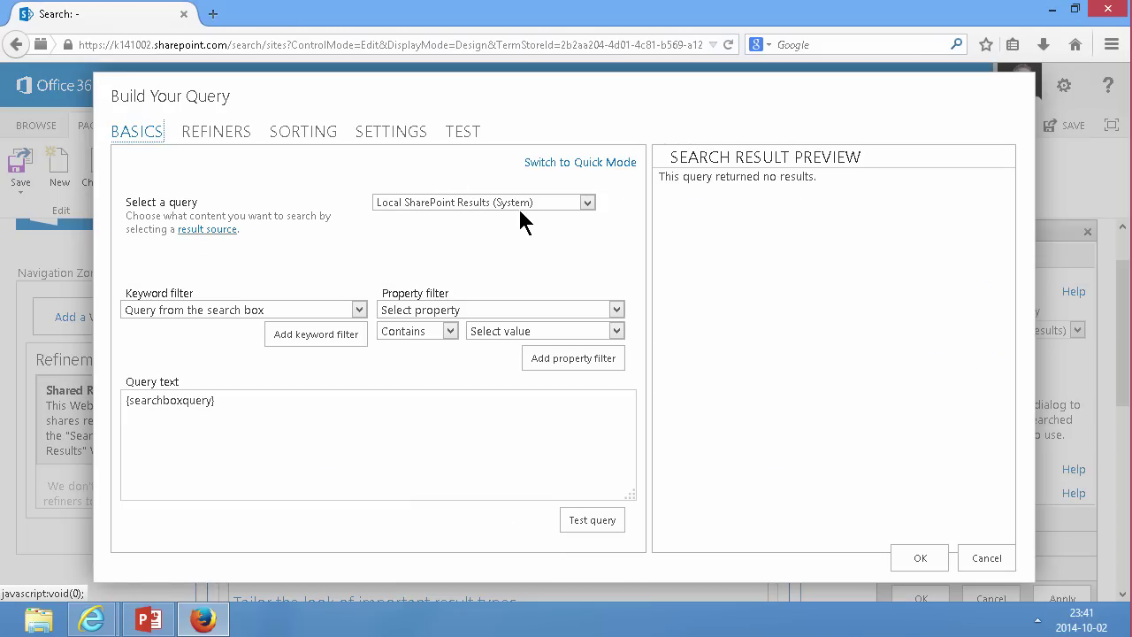
- Add a property filter to the query so that contentclass contains the manual value STS_Site
left_click(429, 310)
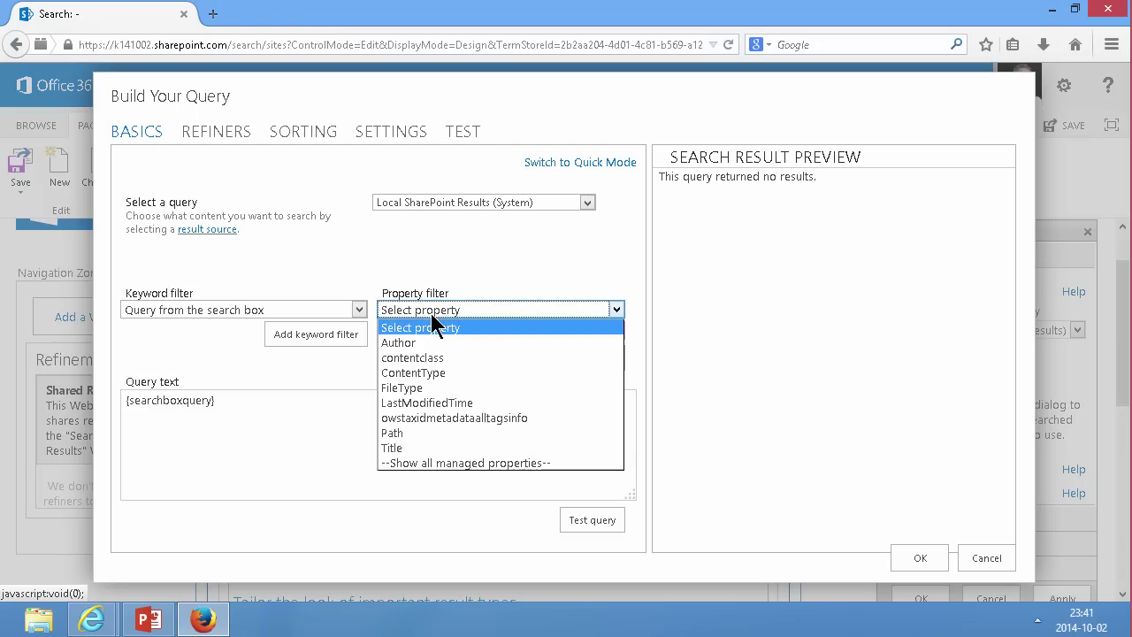
left_click(422, 360)
left_click(495, 332)
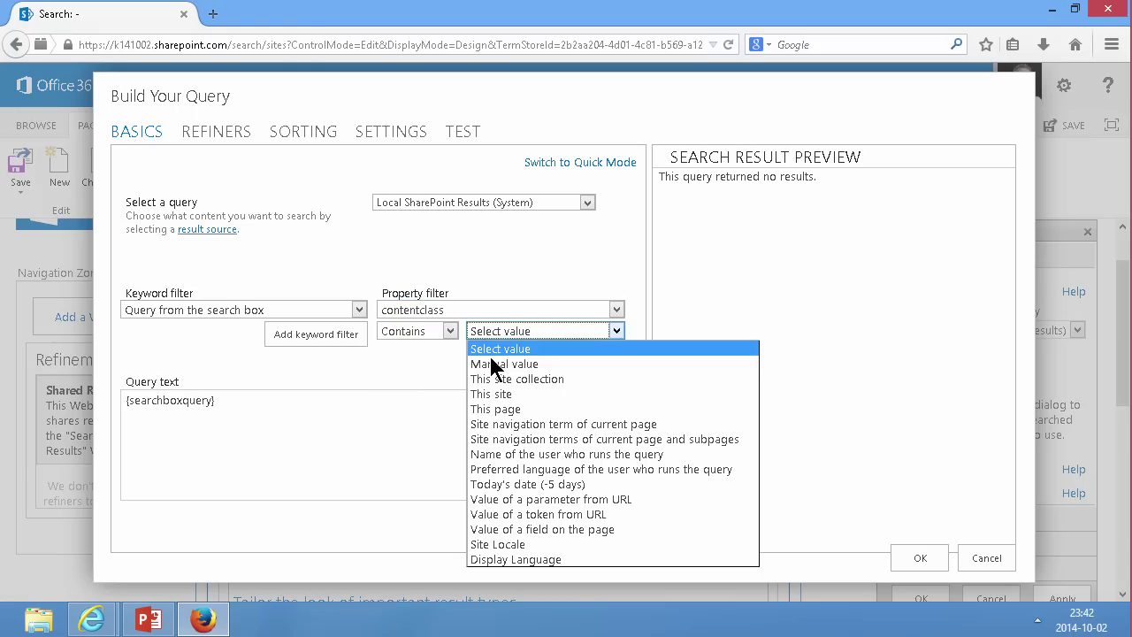
left_click(493, 362)
left_click(491, 354)
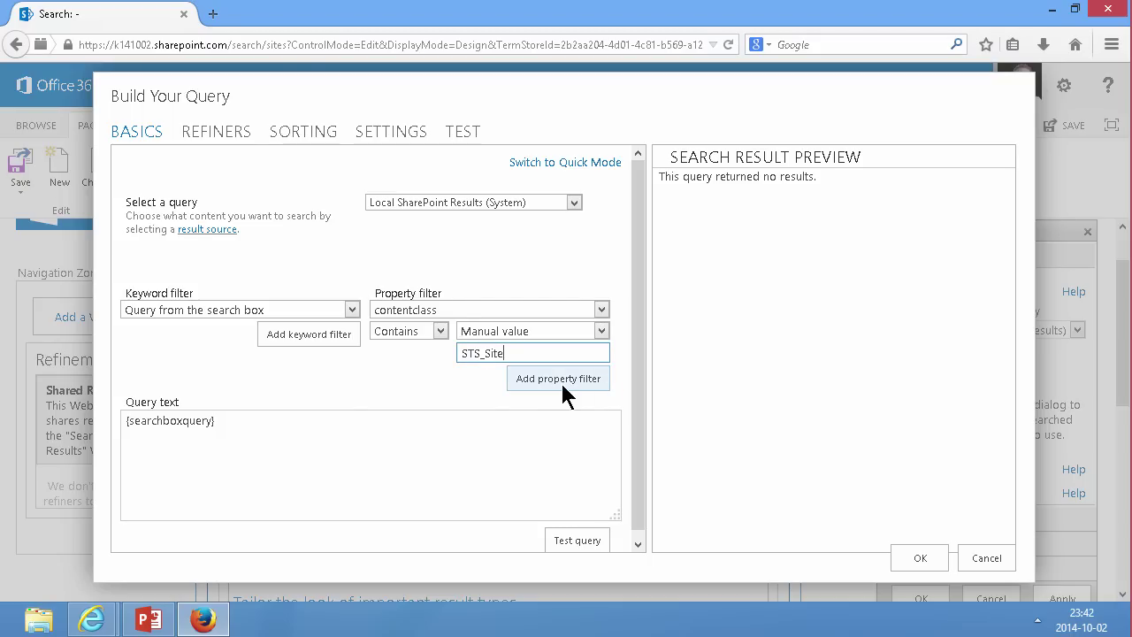
left_click(494, 358)
left_click(547, 380)
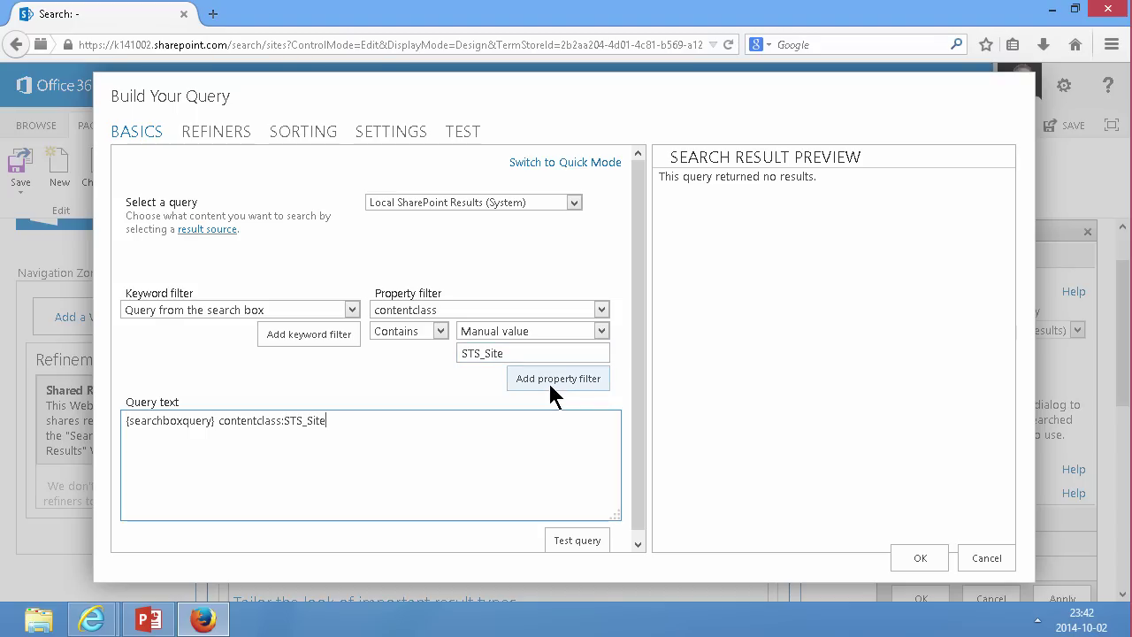
- Test the filtered query, accept it and save the Search Results web part's properties
left_click(575, 541)
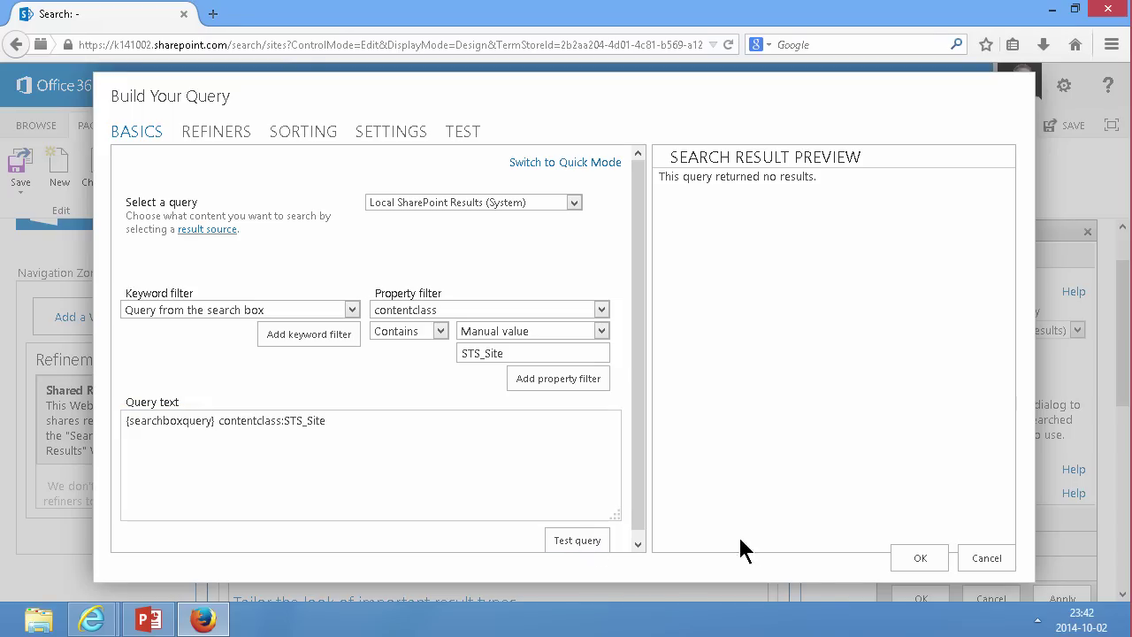
double_click(938, 560)
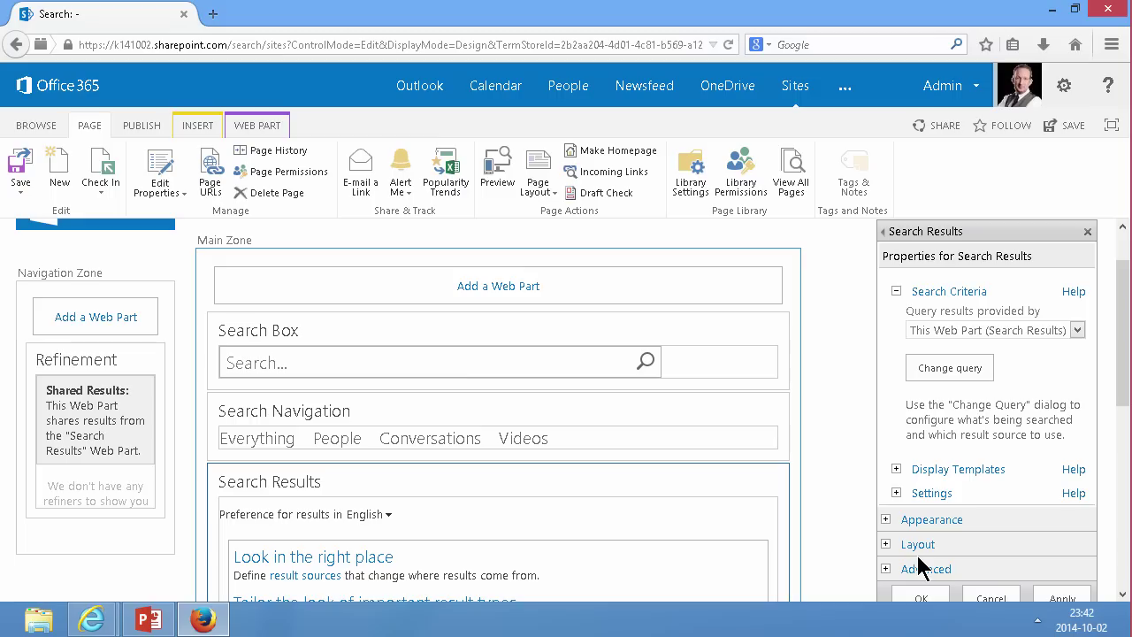
left_click_drag(1128, 352, 1128, 449)
left_click(1058, 379)
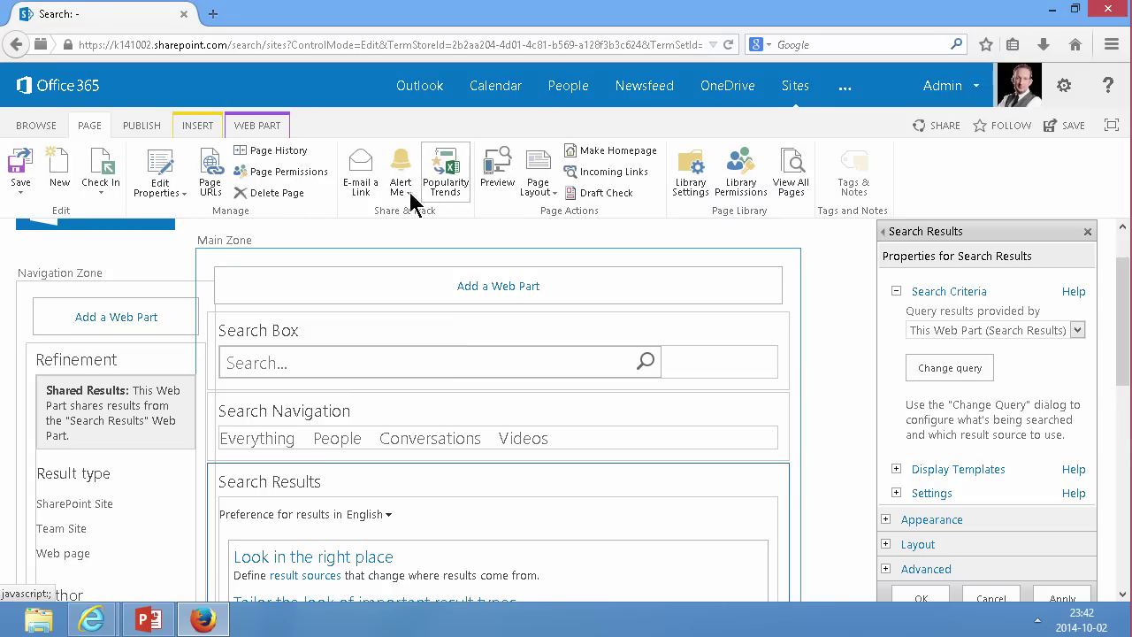
- Publish the sites page without a comment
left_click(134, 124)
left_click(27, 170)
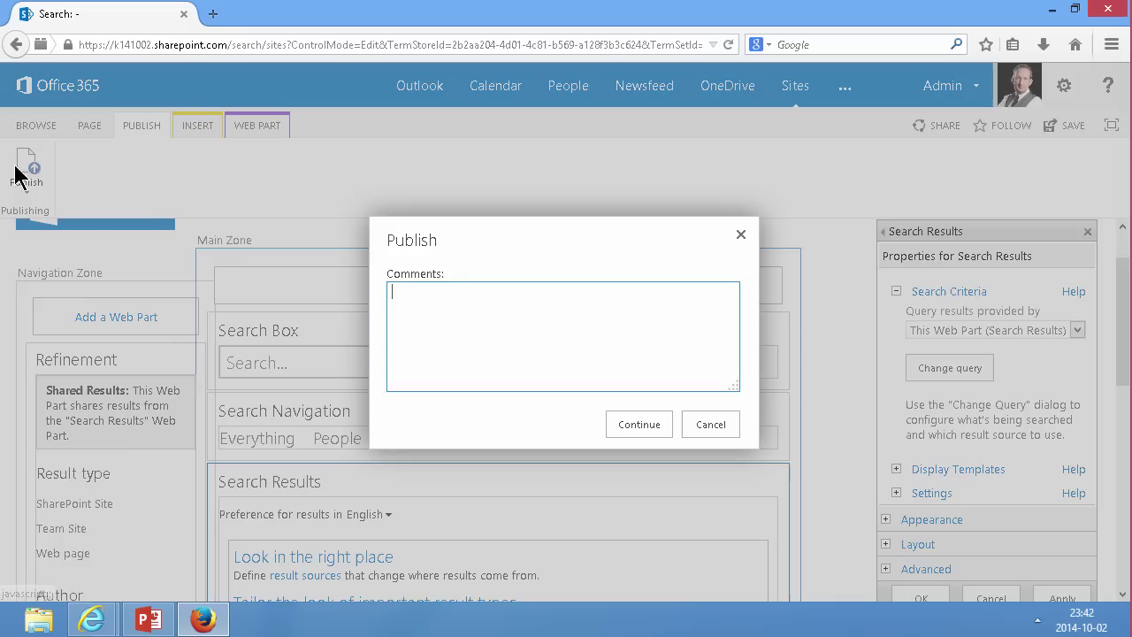
left_click(639, 425)
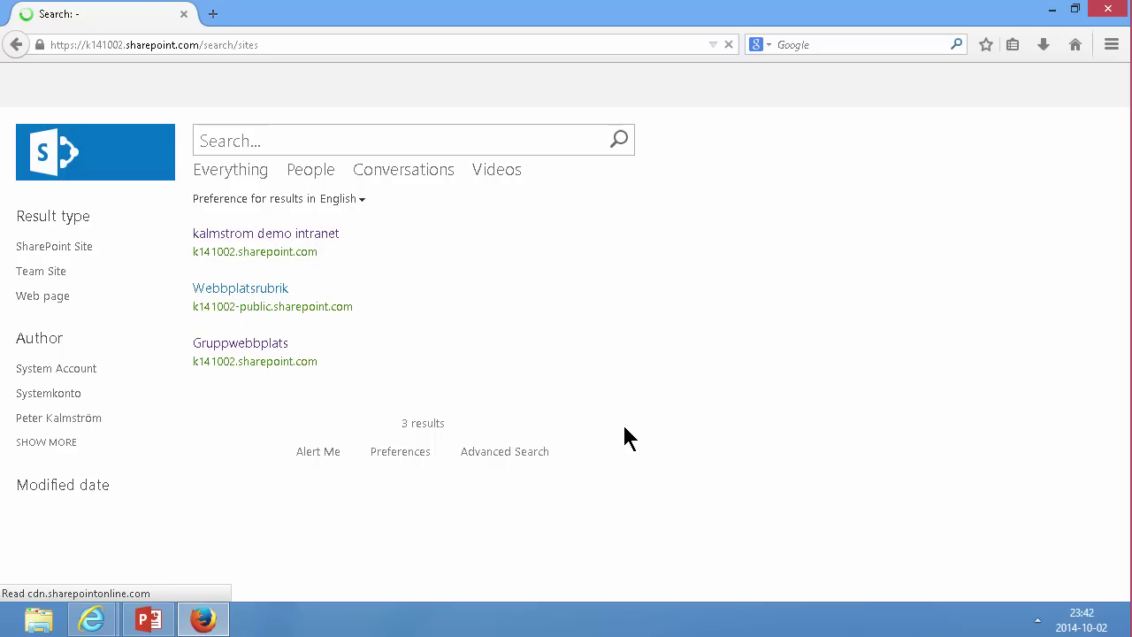
- Search for hr on the published sites page and examine the results
left_click(270, 145)
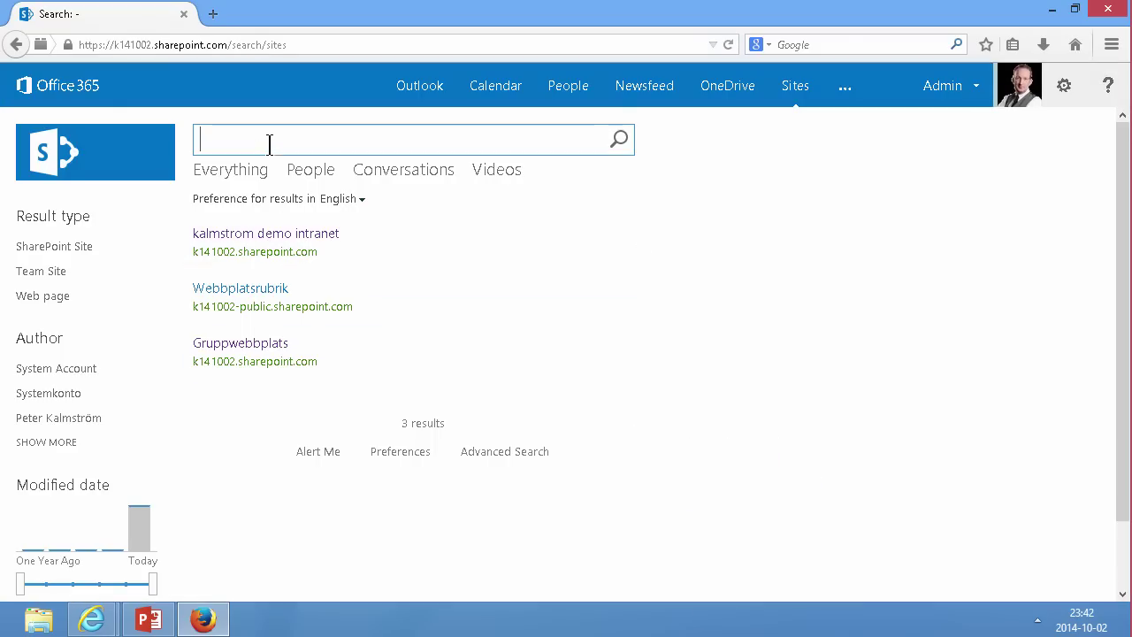
type("hr")
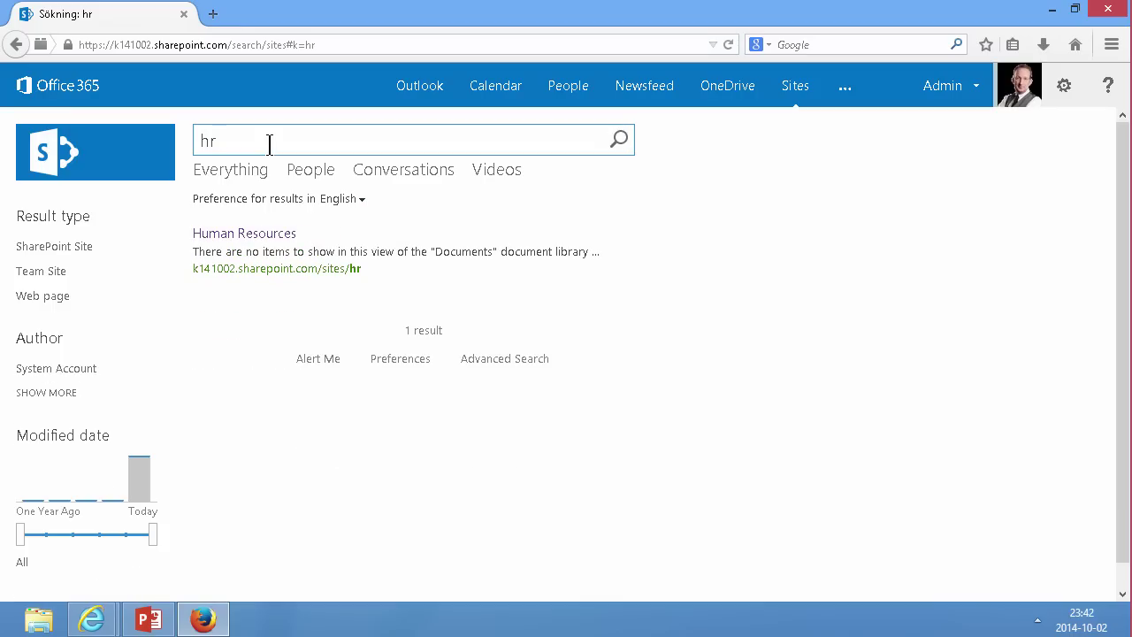
mouse_move(320, 250)
- Copy the sites page's web address without the search term
left_click(283, 52)
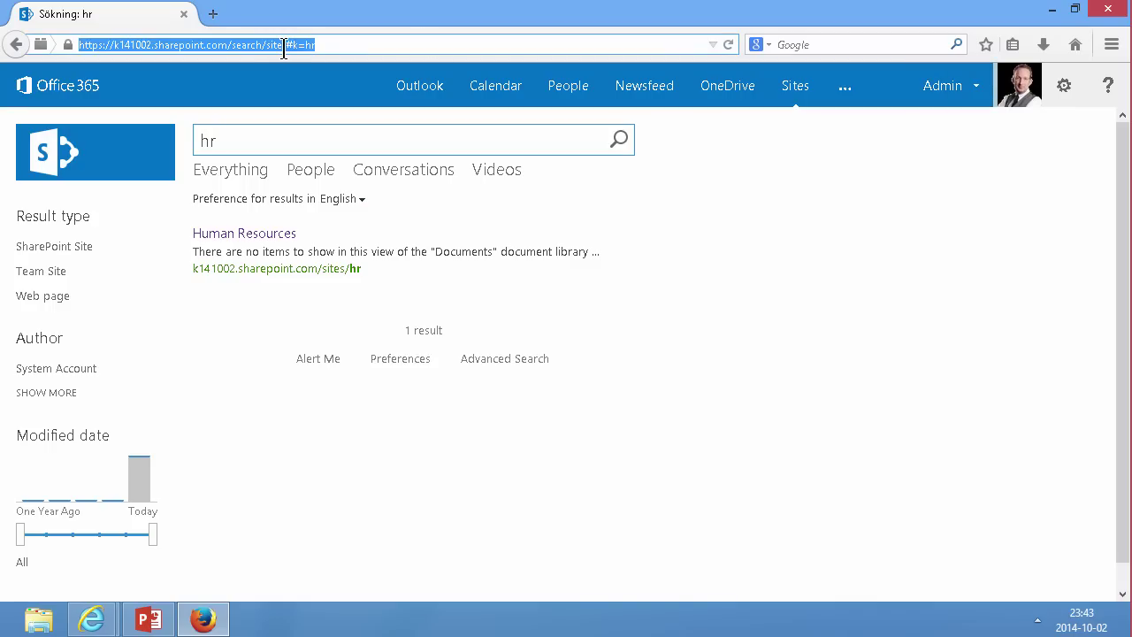
left_click(284, 52)
left_click_drag(283, 49, 45, 60)
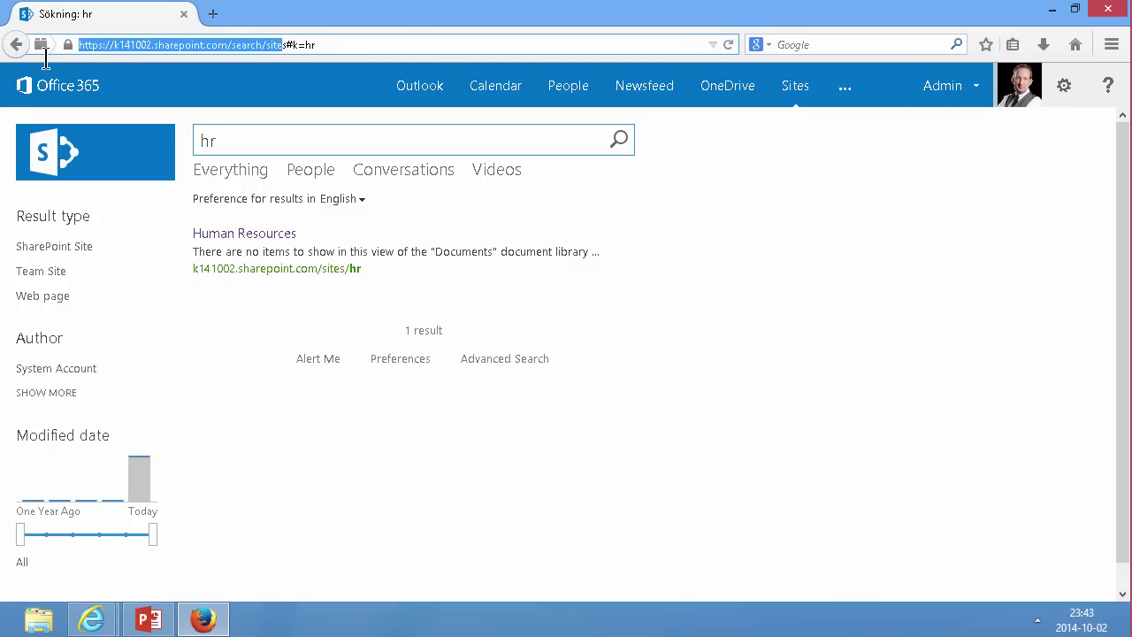
- Open the Search Settings page from the search center's site settings
left_click(1064, 86)
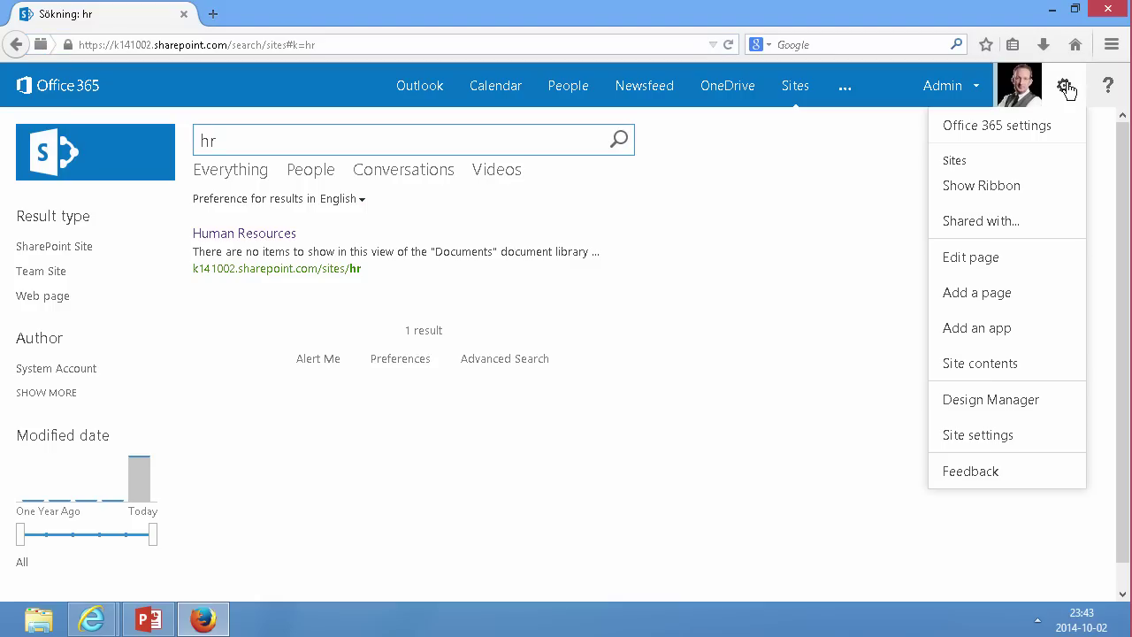
left_click(988, 441)
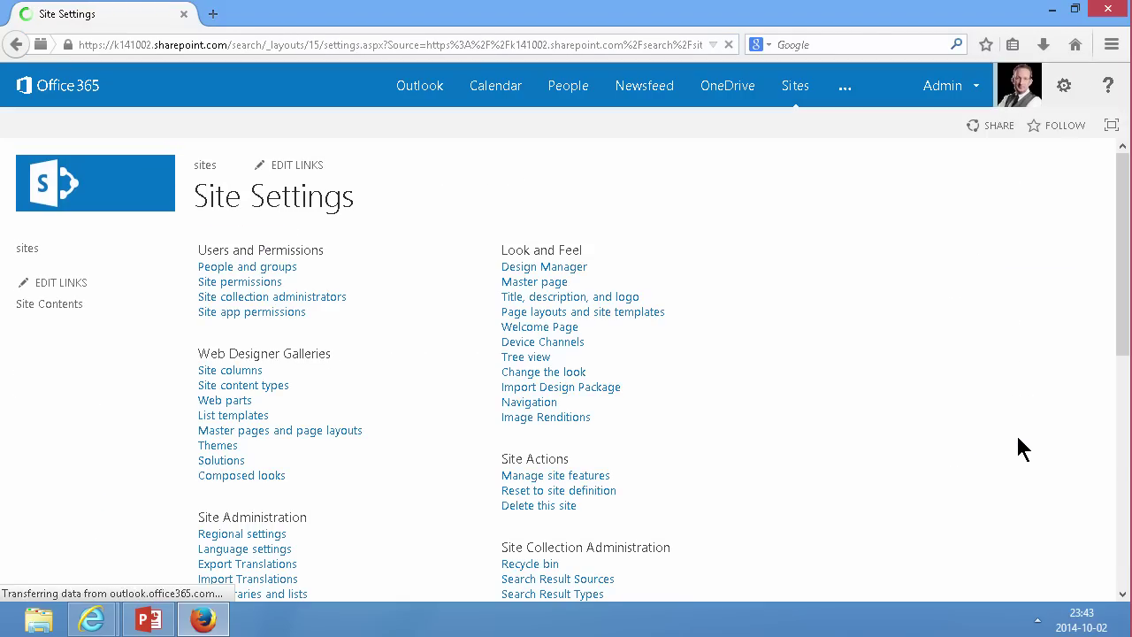
left_click_drag(1125, 326, 1127, 554)
left_click(214, 454)
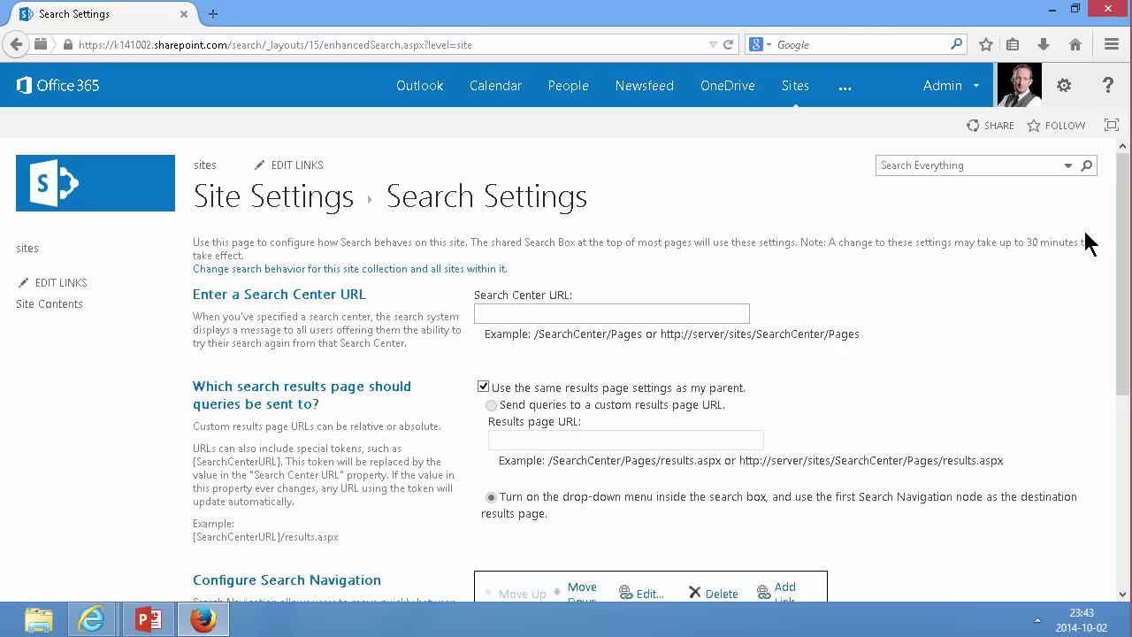
- Add a new link titled Sites under Configure Search Navigation
left_click_drag(1124, 248, 1124, 396)
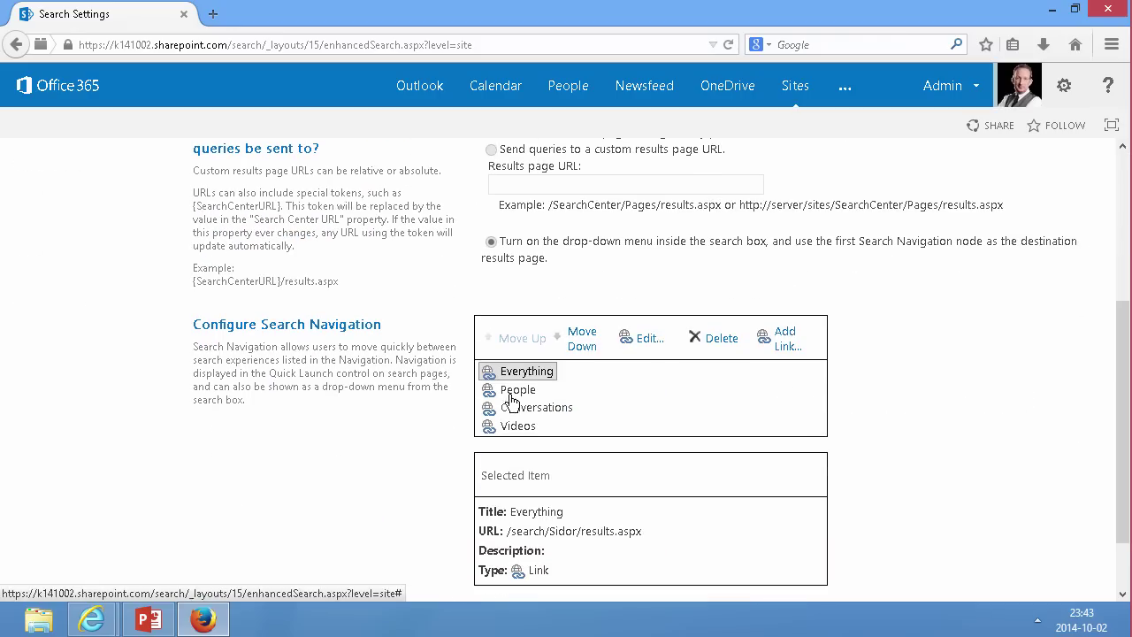
mouse_move(523, 429)
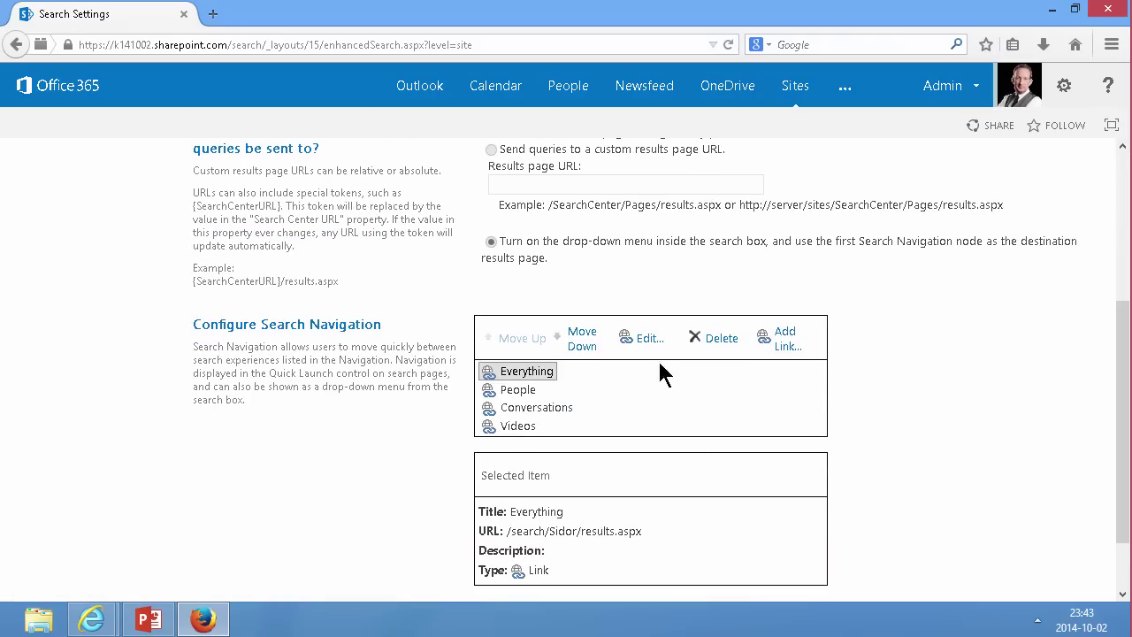
left_click(784, 341)
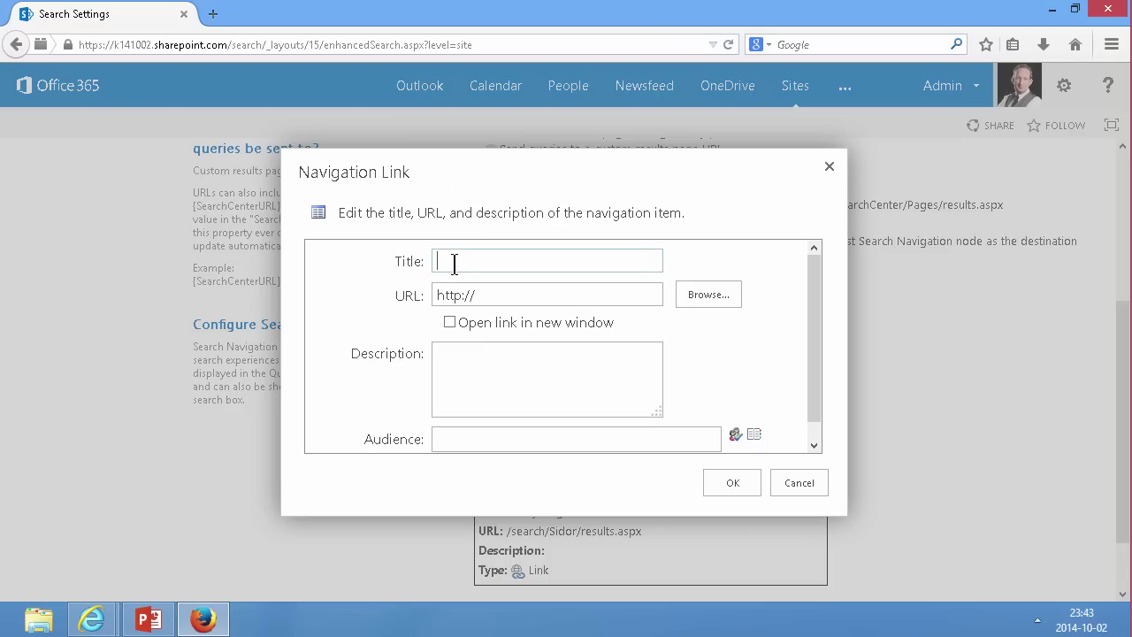
key("Tab")
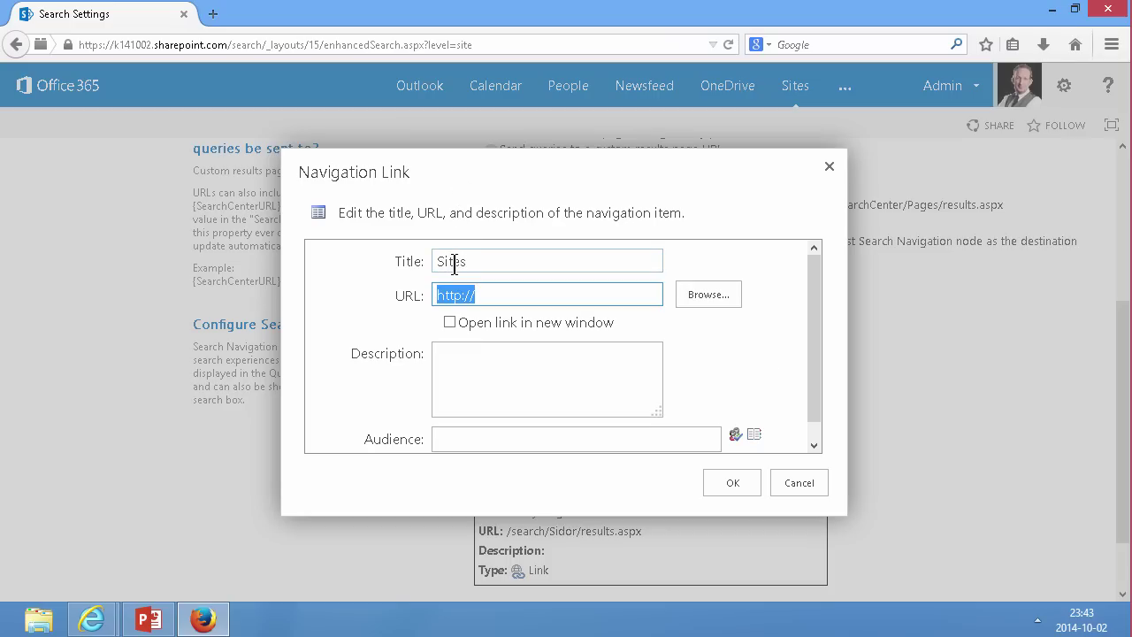
- Try to use the copied page address as the Sites link's URL, extending its ending to sites.a
key("ctrl+v")
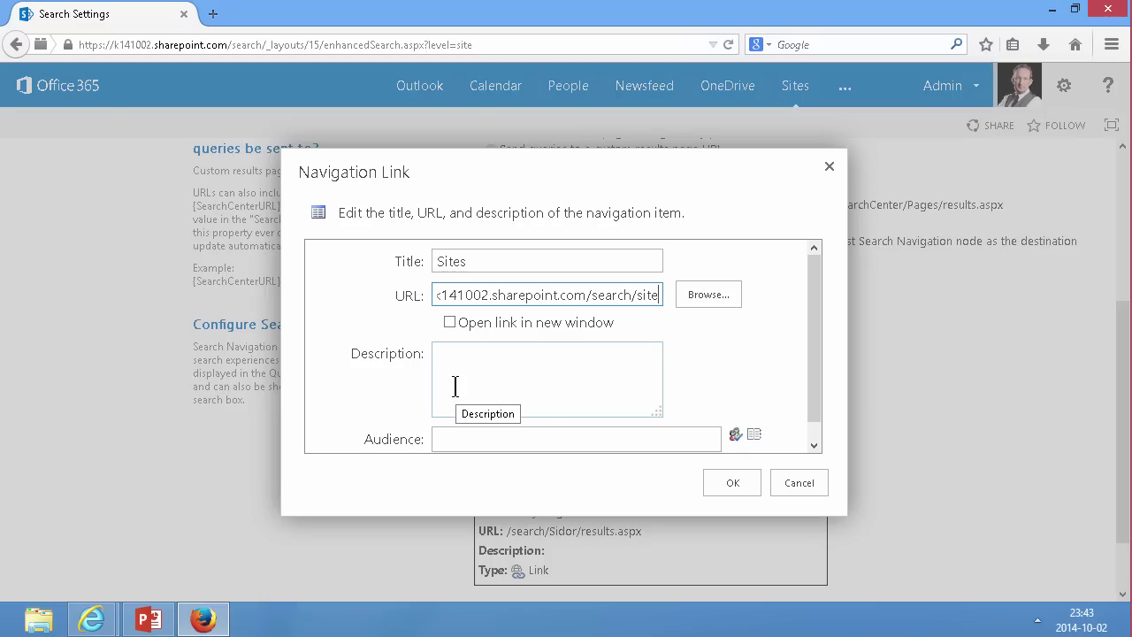
key("Home")
key("End")
type("s")
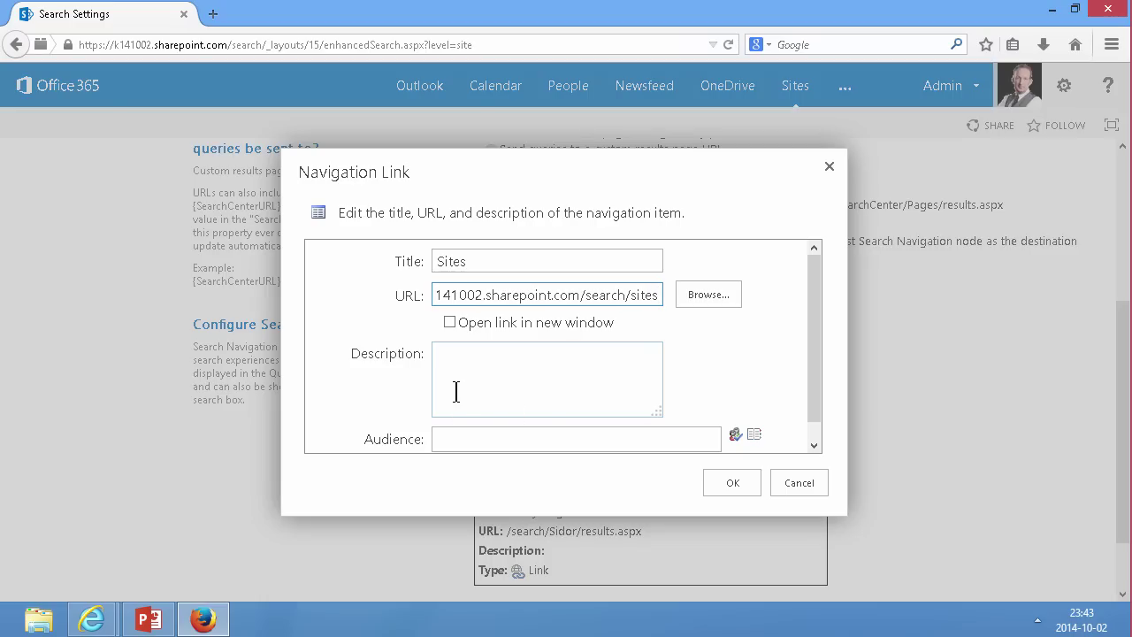
type(".a")
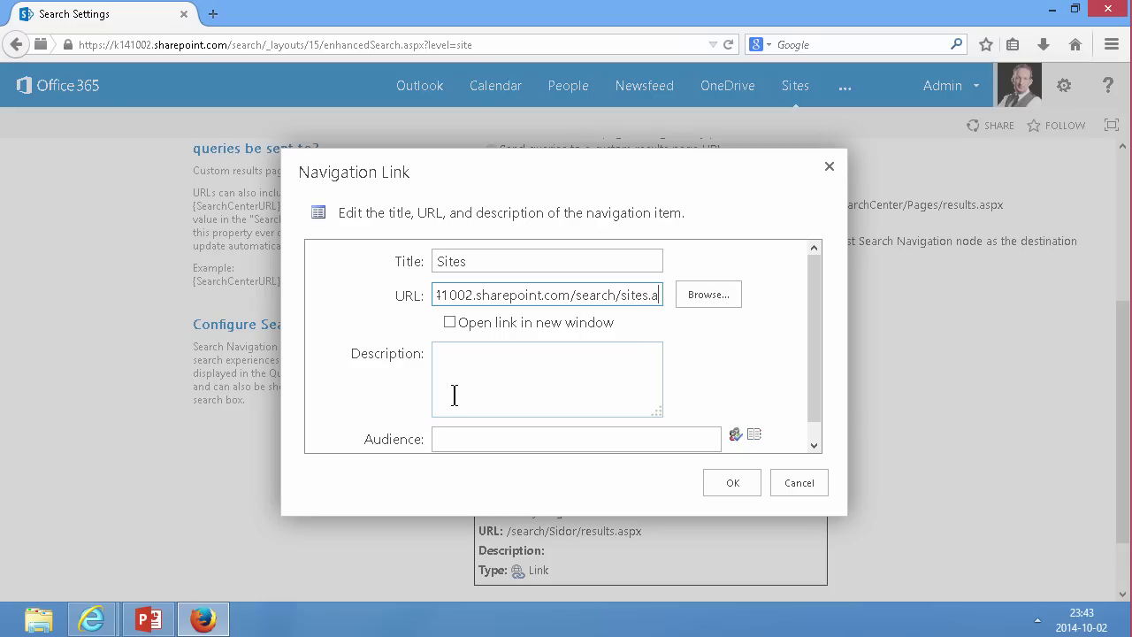
- Browse to the Pages library and insert sites.aspx as the Sites link's URL
left_click(722, 299)
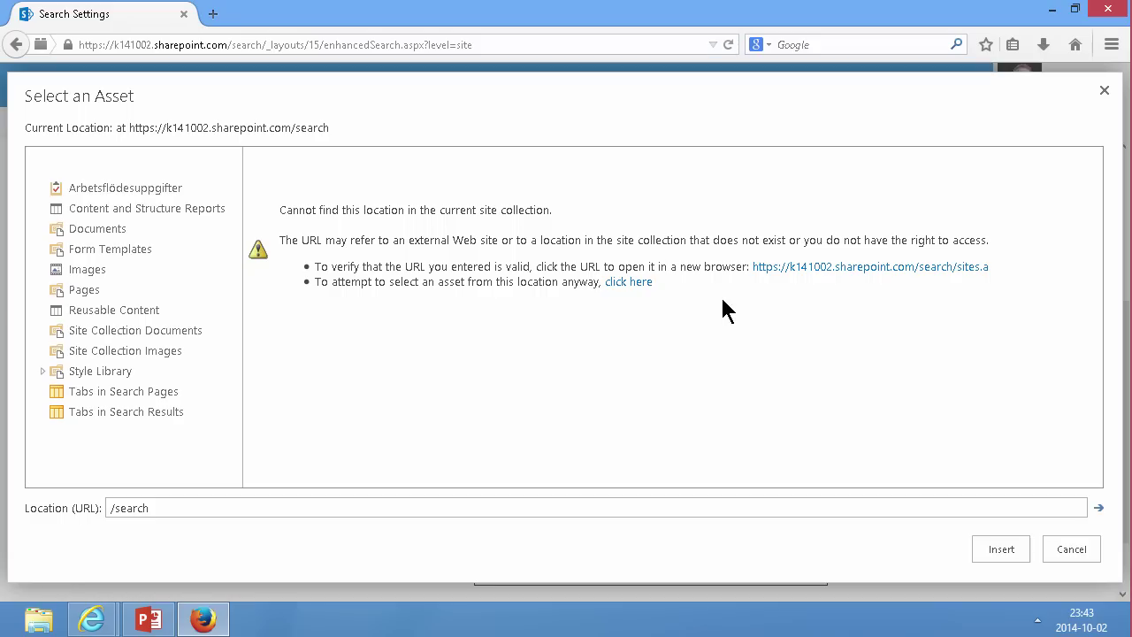
left_click(89, 290)
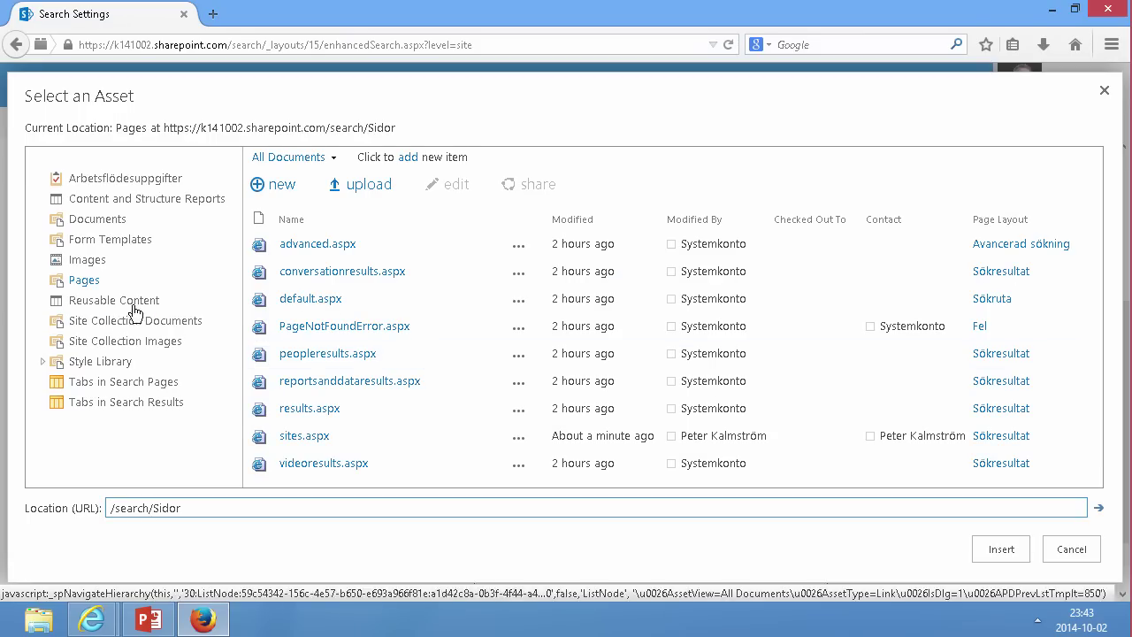
left_click(351, 443)
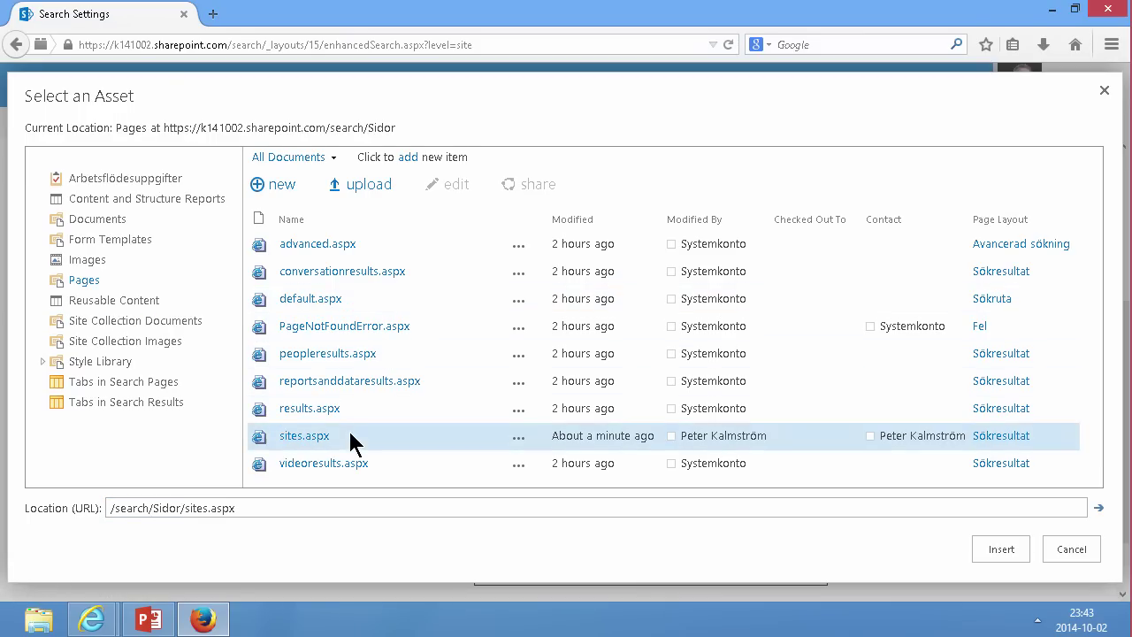
left_click(997, 556)
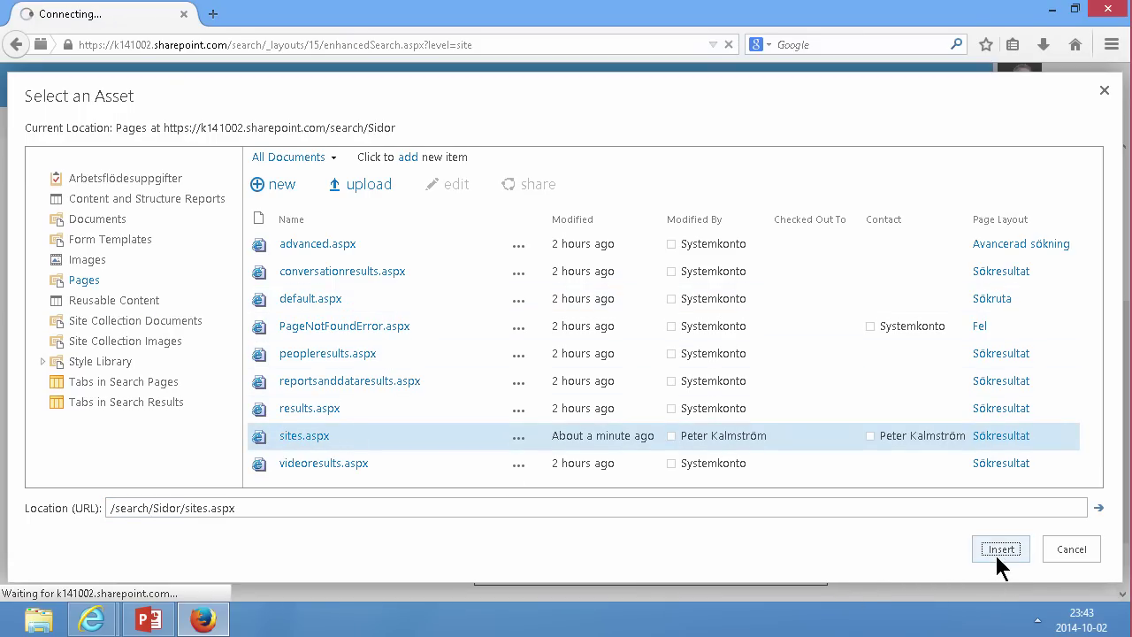
- Confirm the Sites navigation link with /search/Sidor/sites.aspx as its URL
scroll(814, 407, "down", 1)
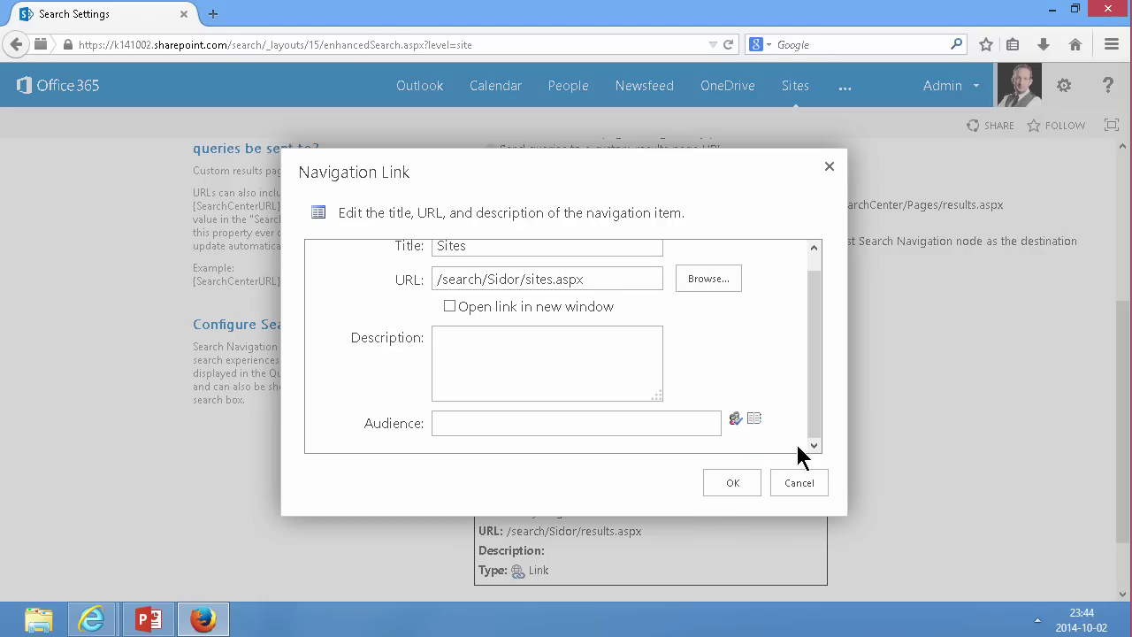
left_click(733, 485)
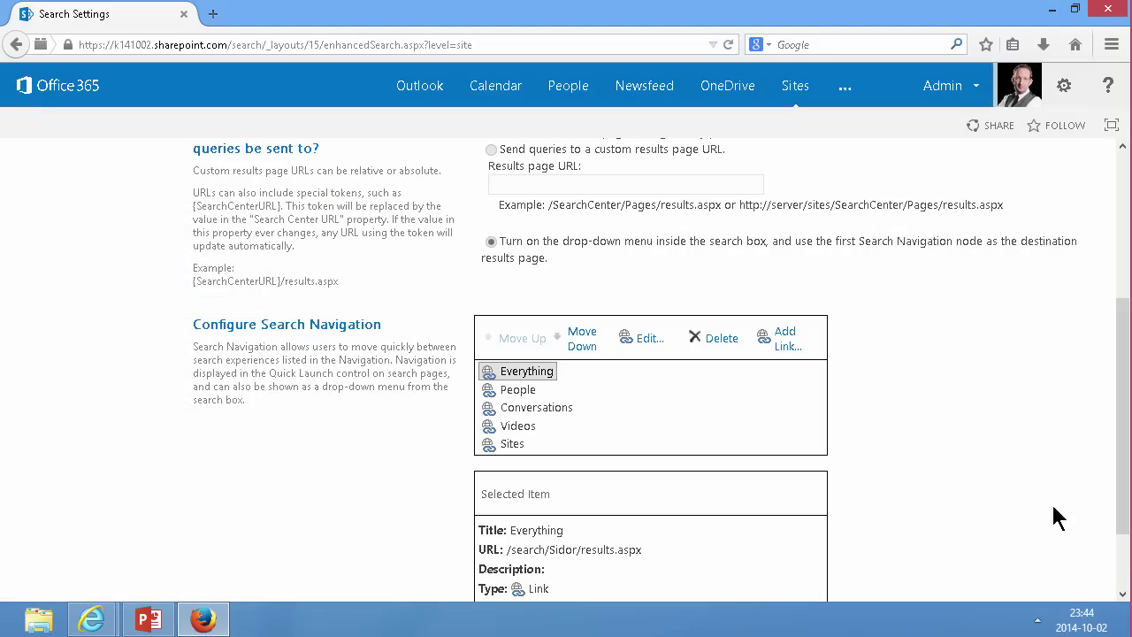
- Delete the Conversations link from the search navigation and save the search settings
left_click(571, 411)
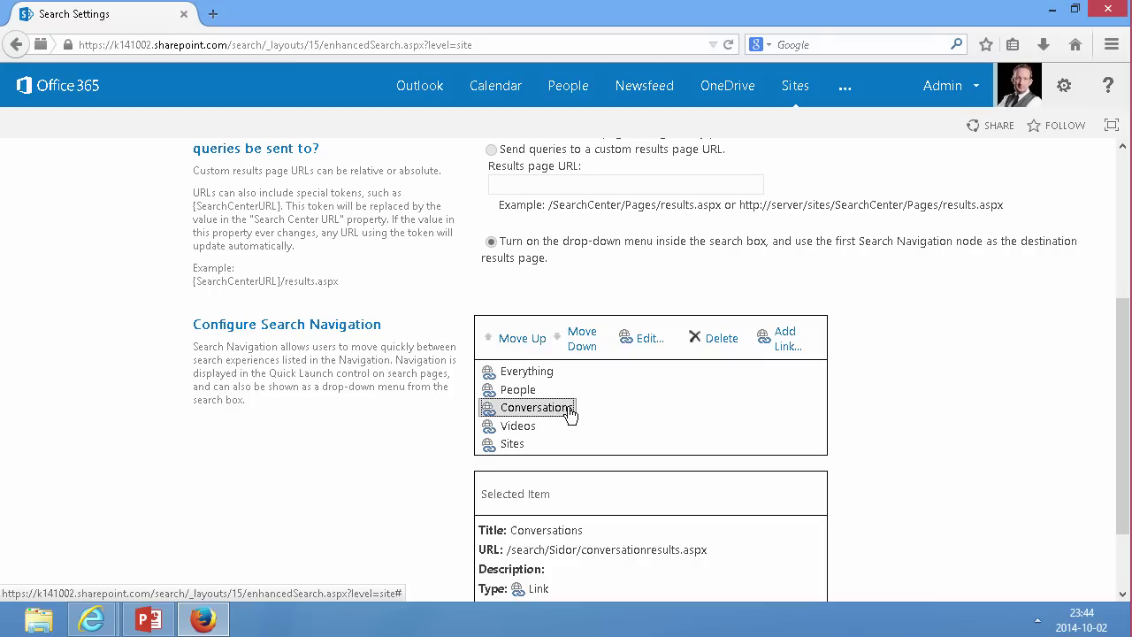
left_click(732, 342)
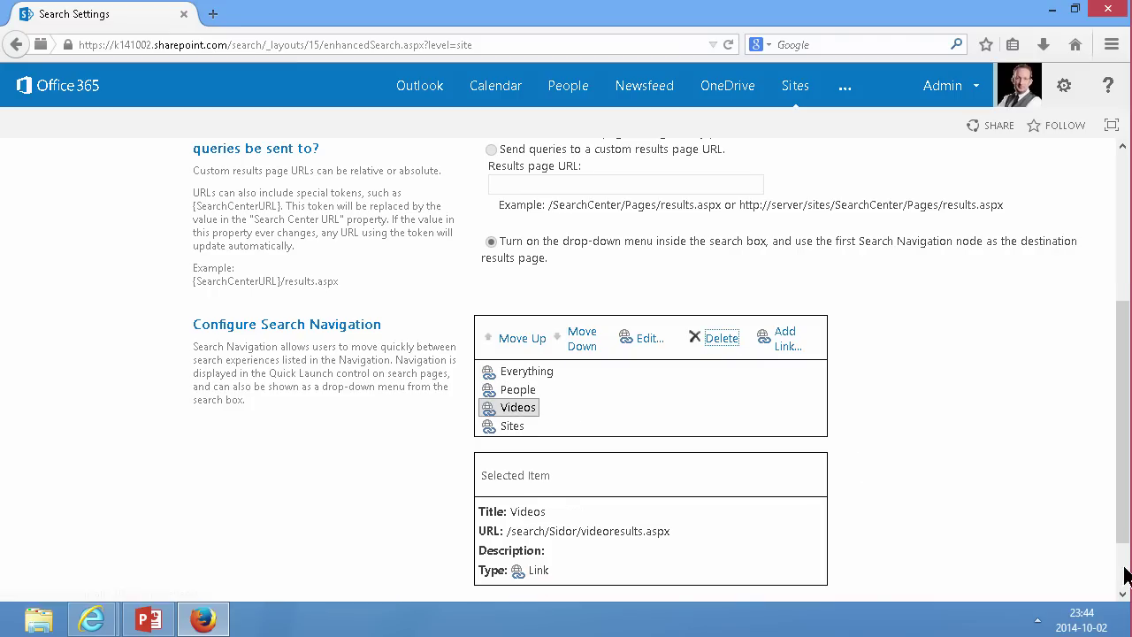
left_click_drag(1127, 542, 1129, 598)
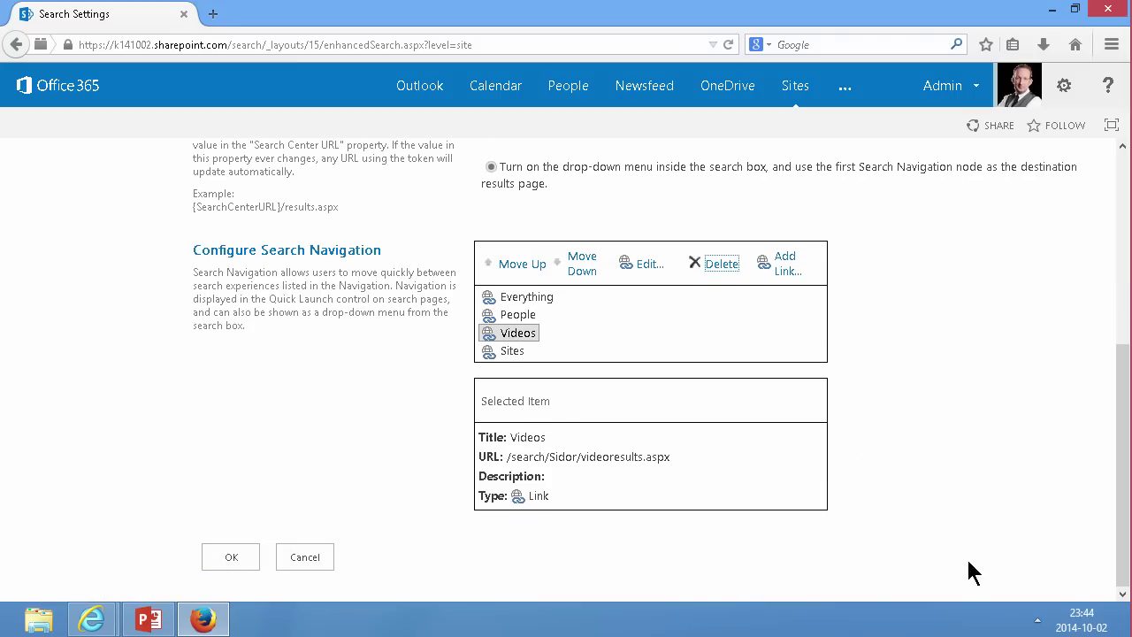
left_click(233, 557)
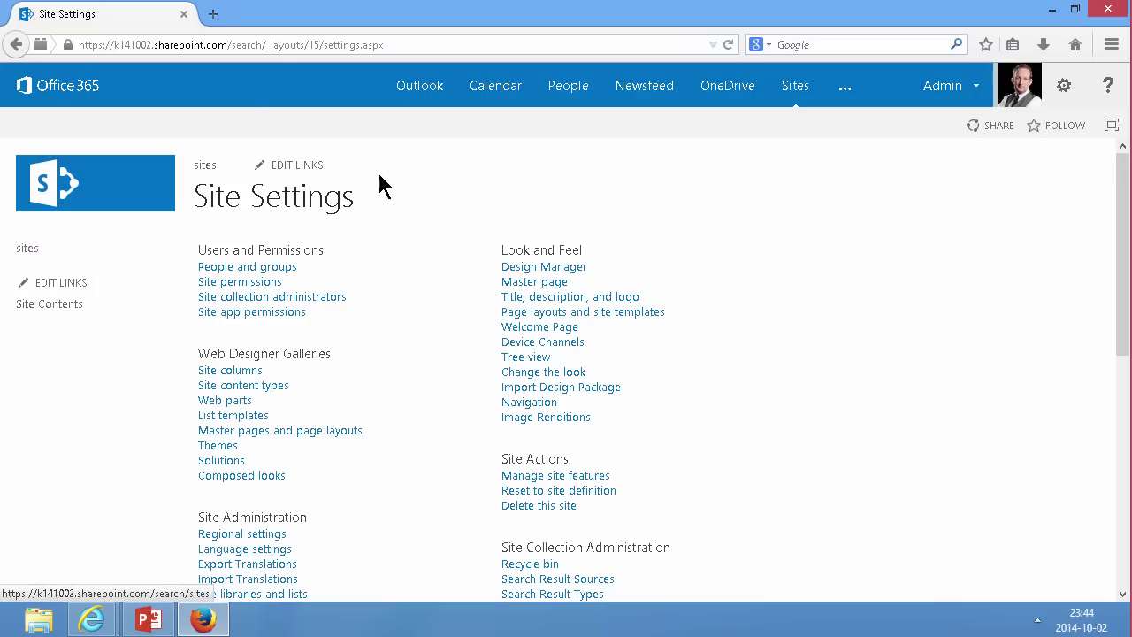
- Go to the search center's start page by shortening the page address so it ends at /search
left_click(256, 46)
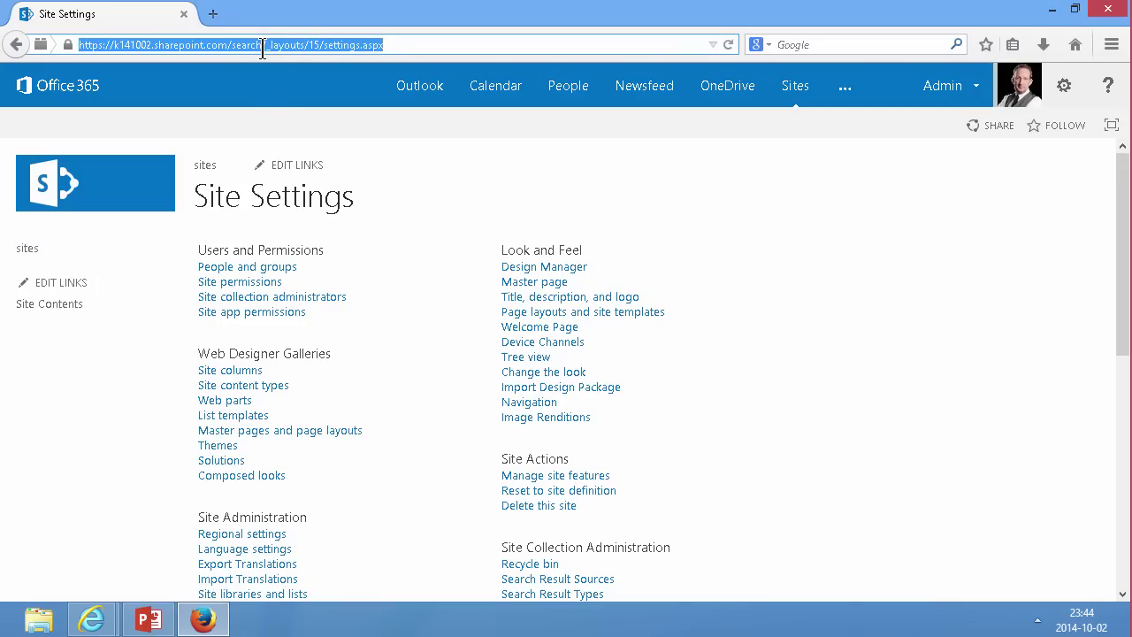
left_click(262, 46)
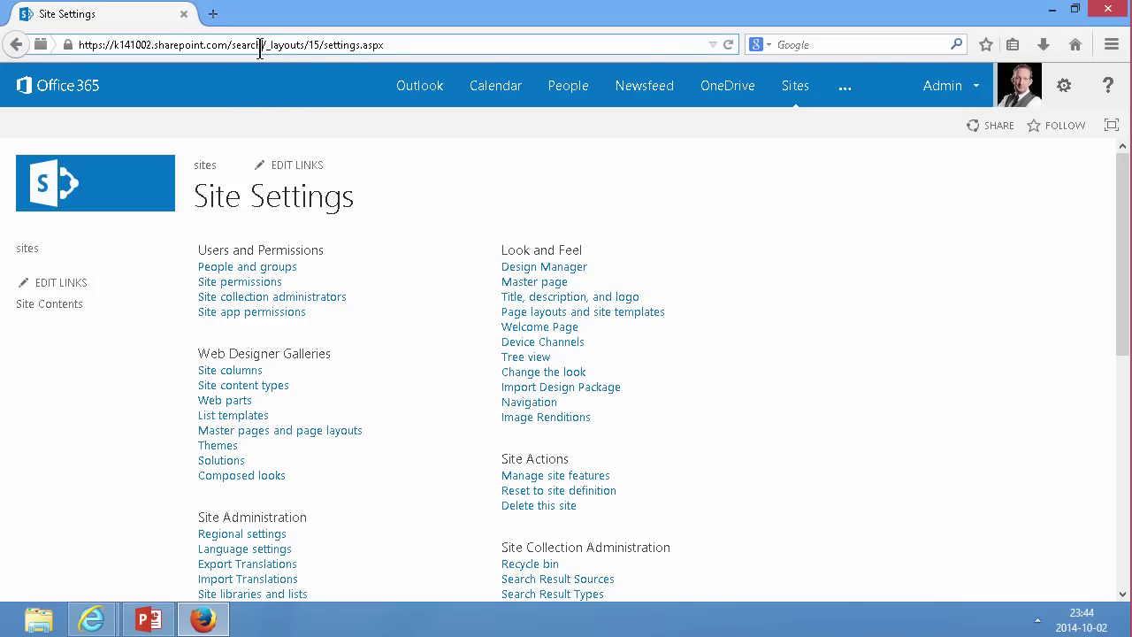
key("shift+End")
key("BackSpace")
key("Return")
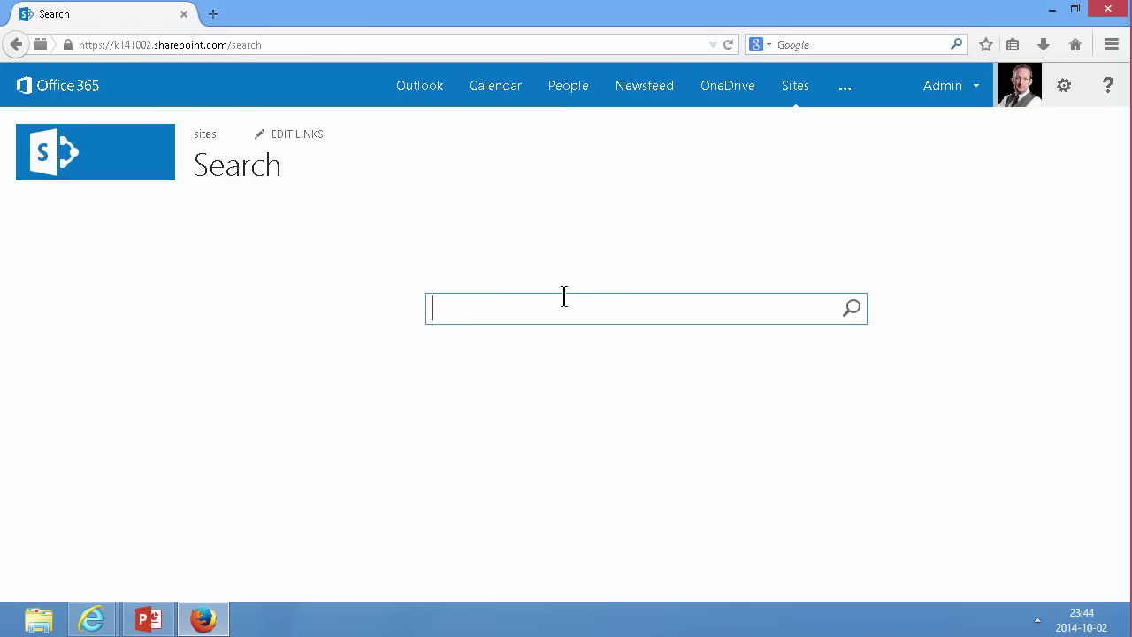
- Search for hr in the search center and show the matches on the Sites results page
type("hr")
key("Return")
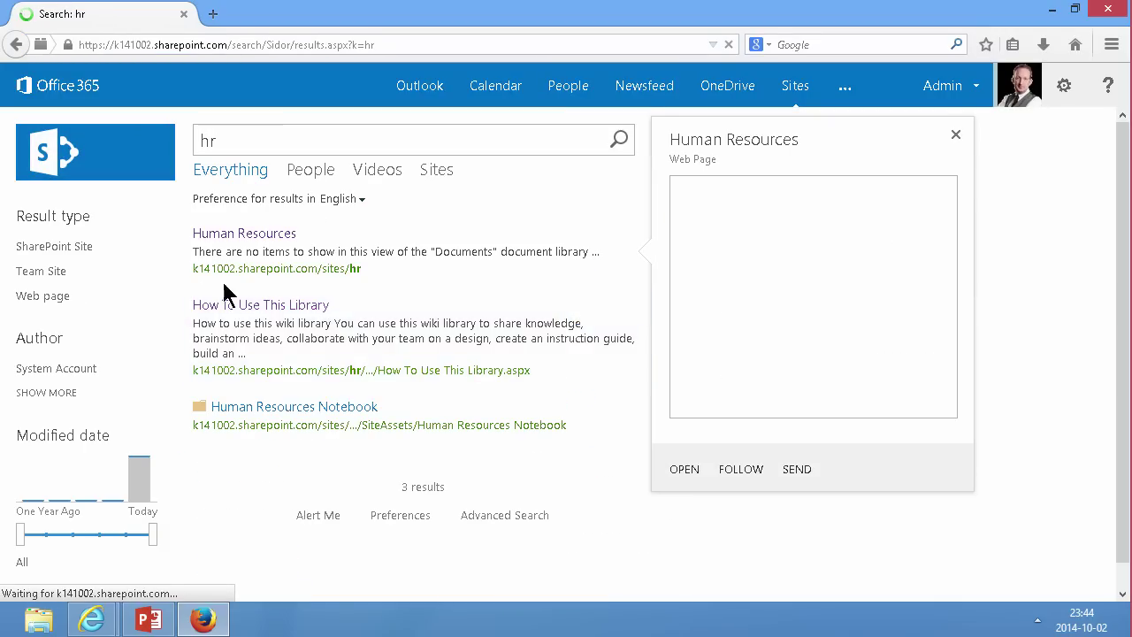
mouse_move(266, 320)
mouse_move(291, 266)
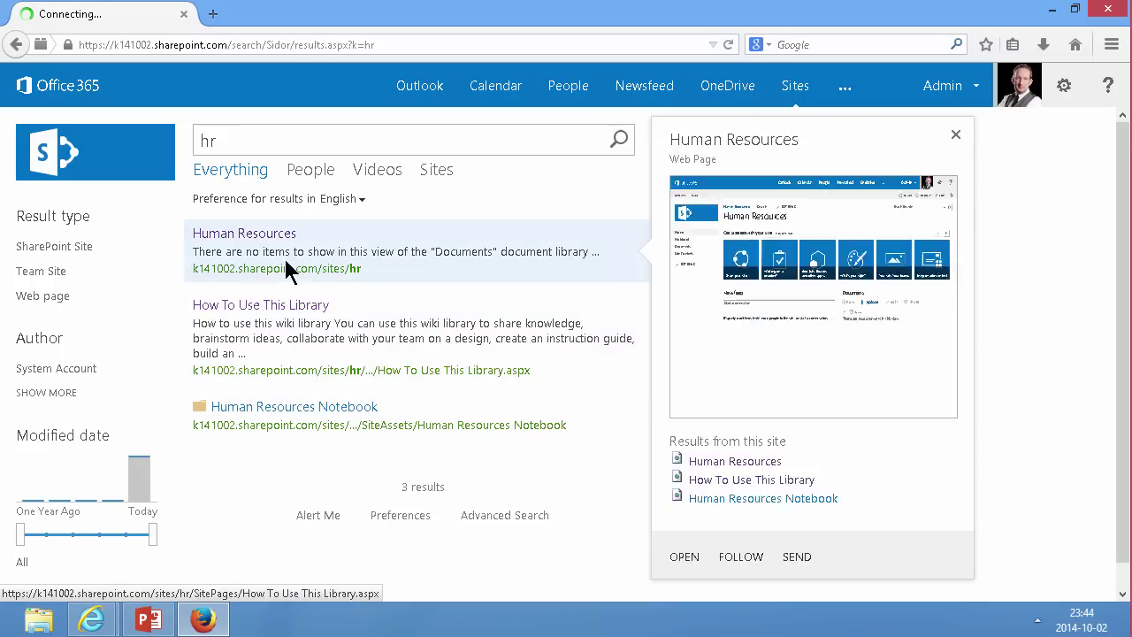
left_click(435, 175)
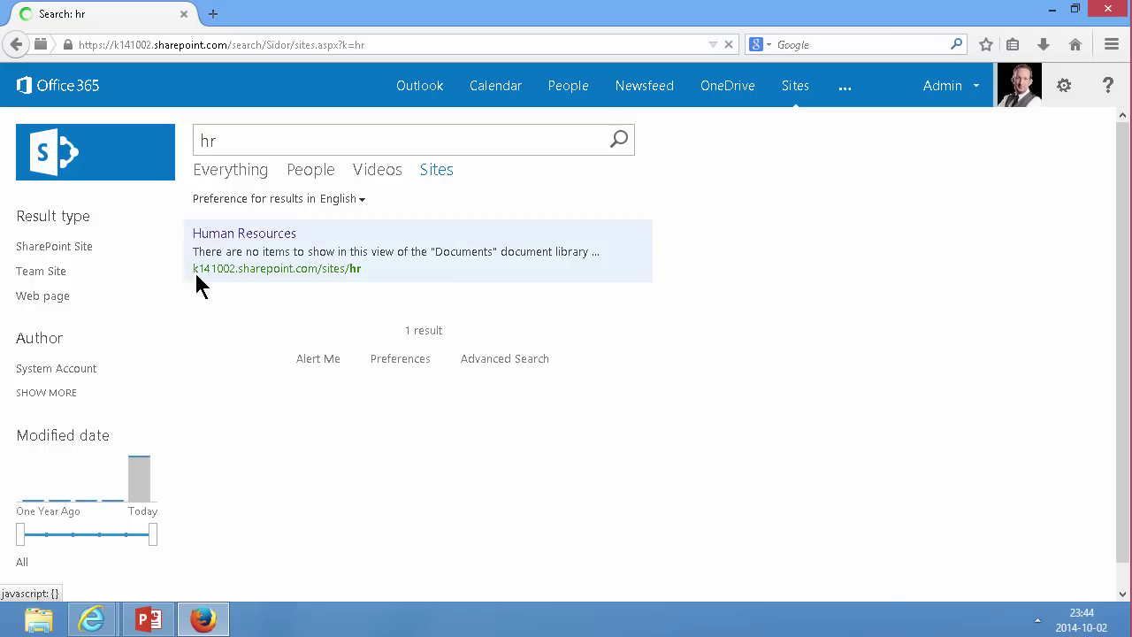
mouse_move(243, 251)
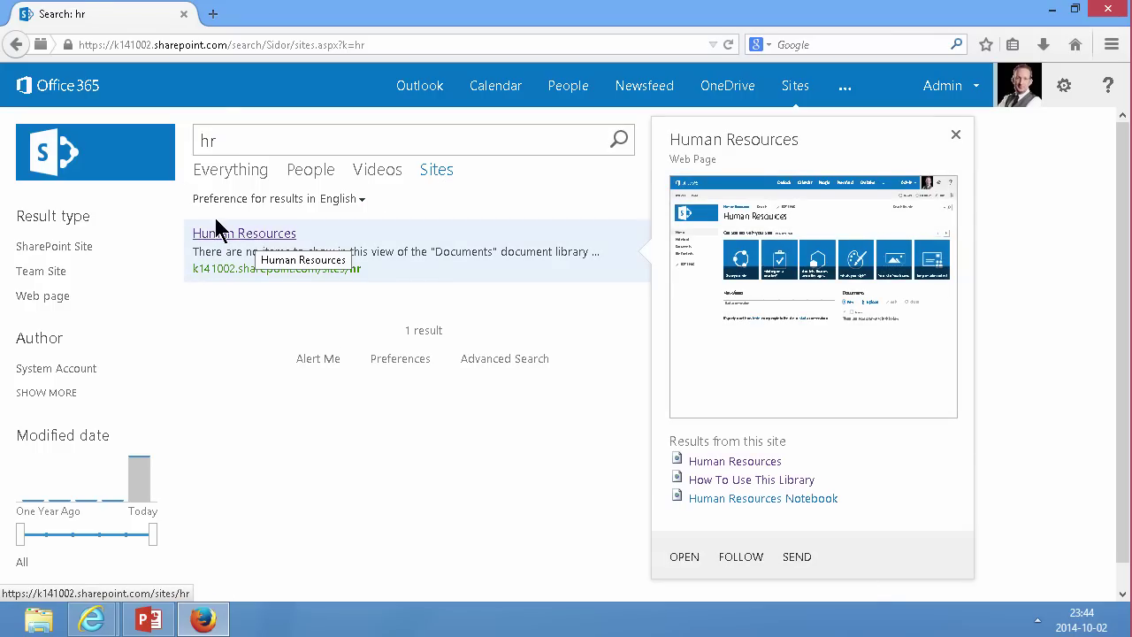
- Highlight the path part of the Sites results page address and open the Human Resources site from the results
left_click(230, 49)
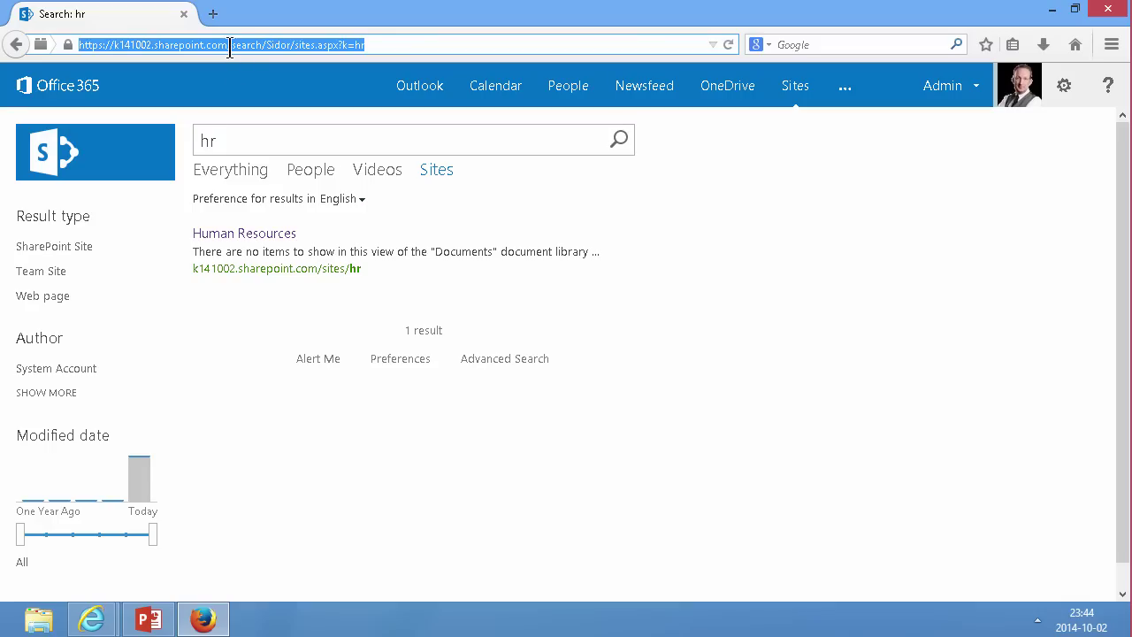
left_click_drag(230, 48, 581, 94)
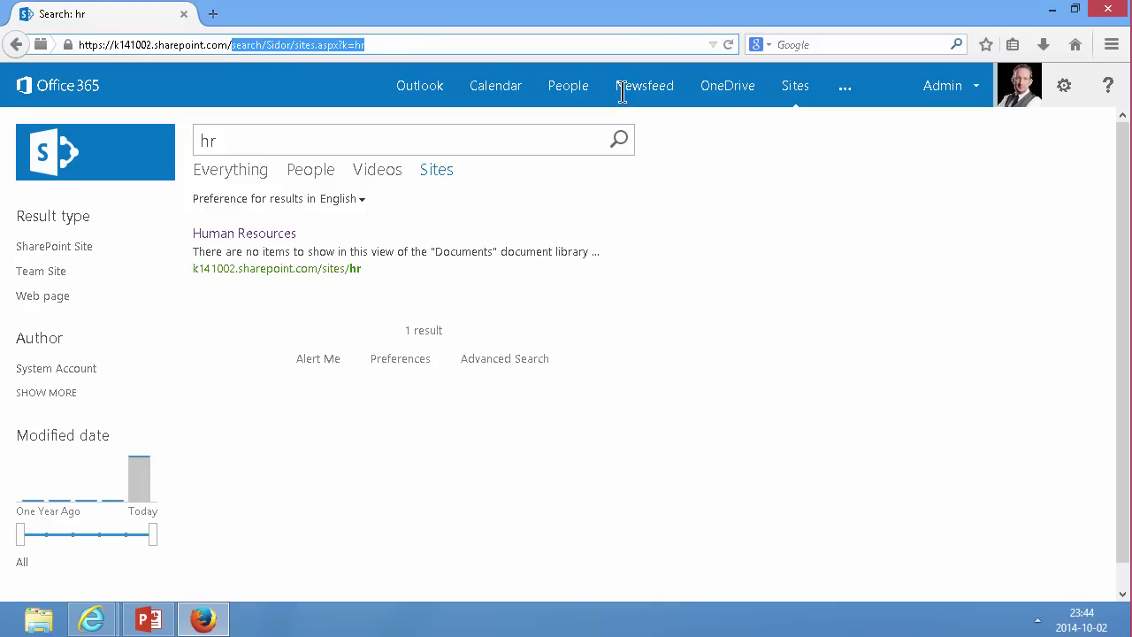
left_click(270, 234)
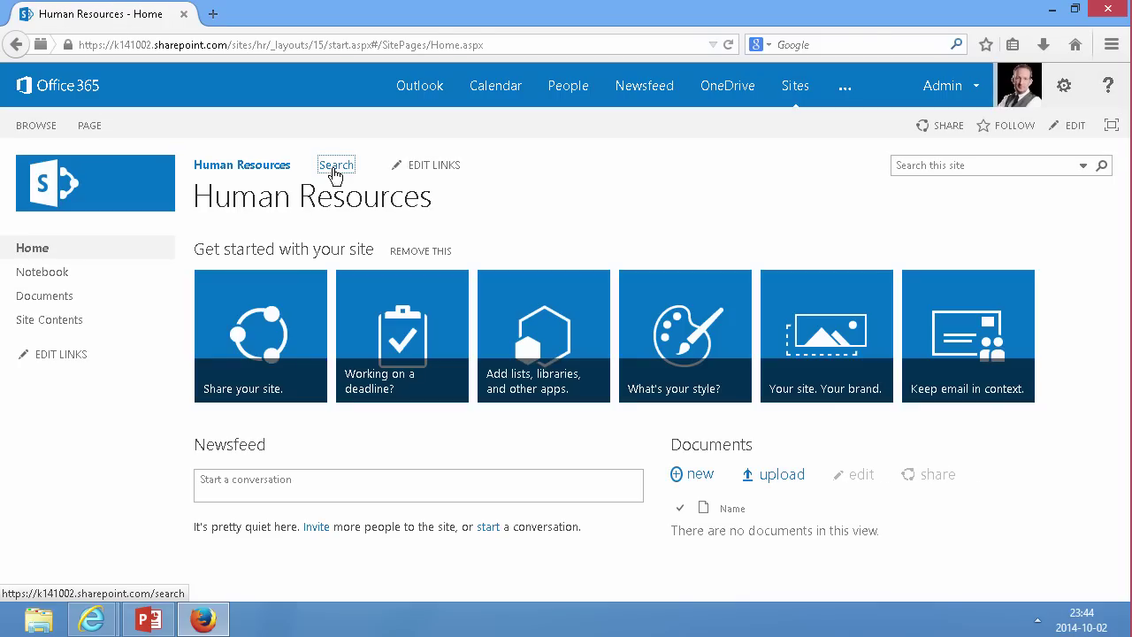
- Return to the search center through the site's Search link, search for IT and show the matches on the Sites results page
left_click(335, 166)
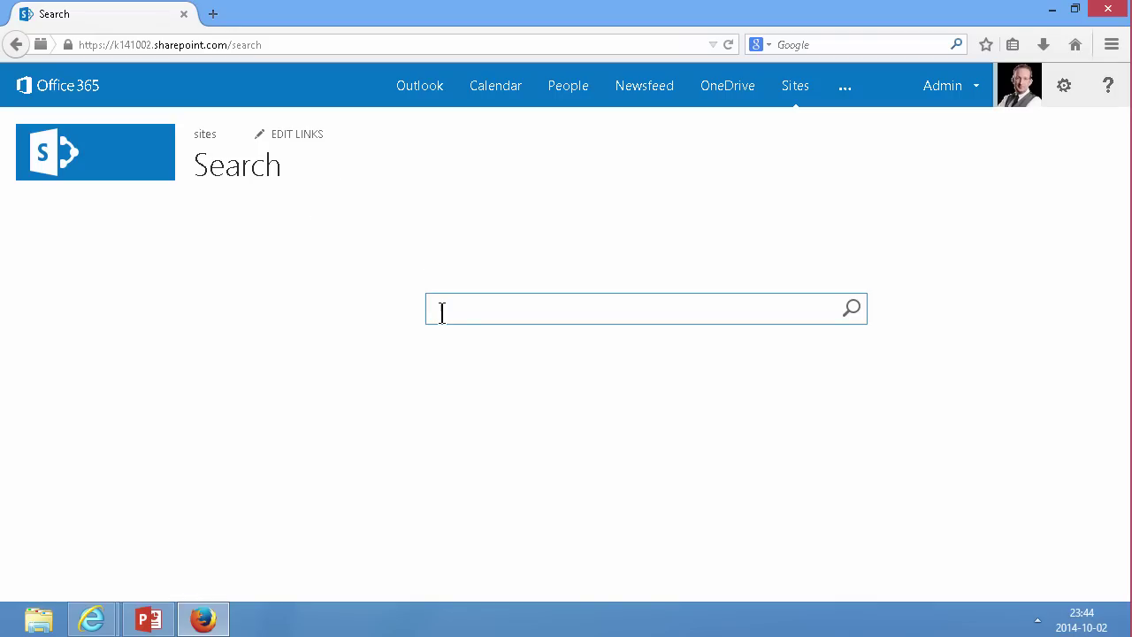
type("IT")
key("Return")
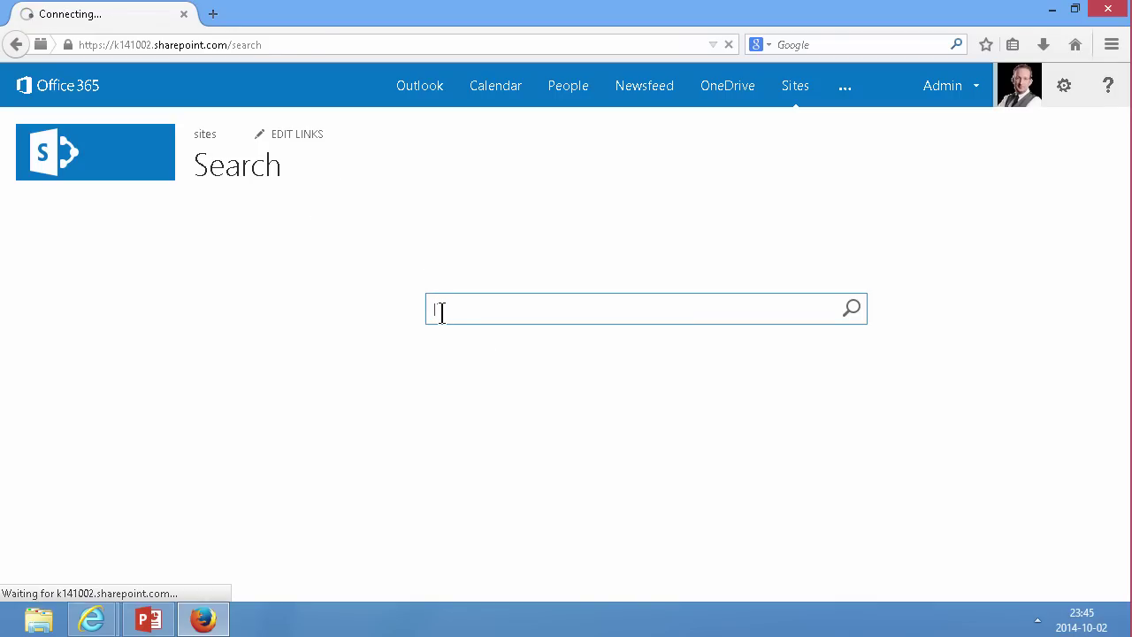
mouse_move(543, 413)
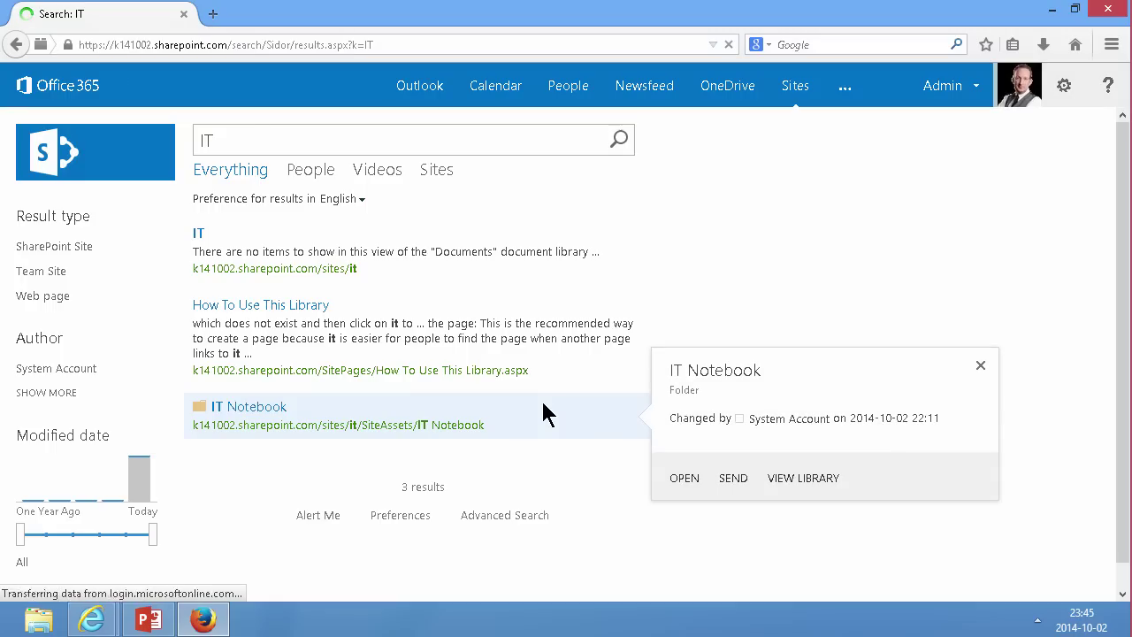
left_click(198, 234)
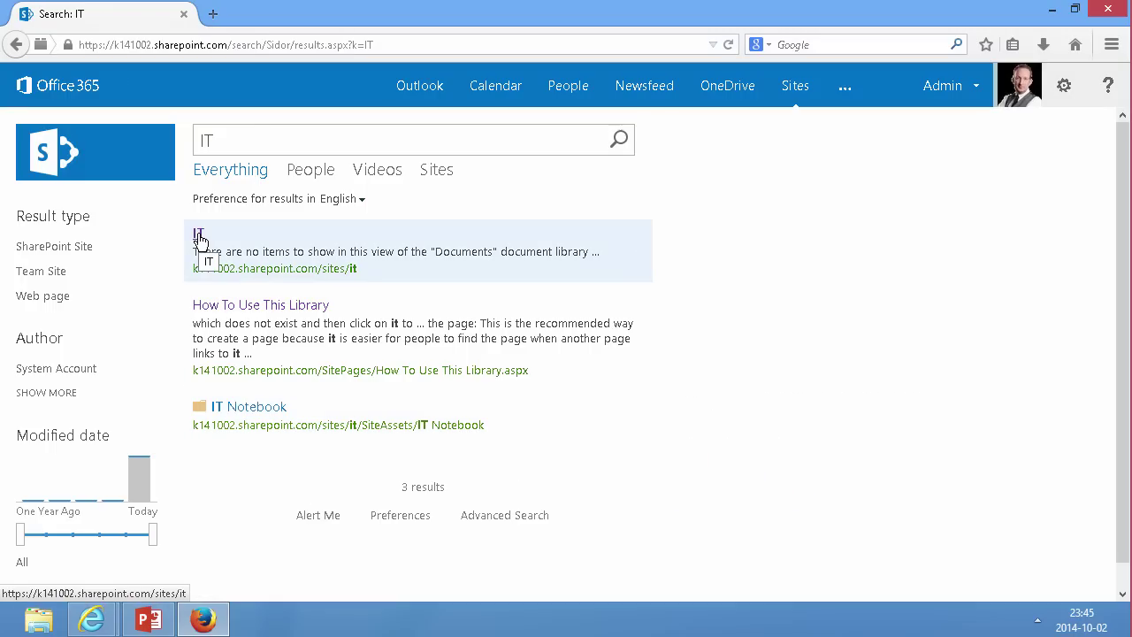
left_click(439, 176)
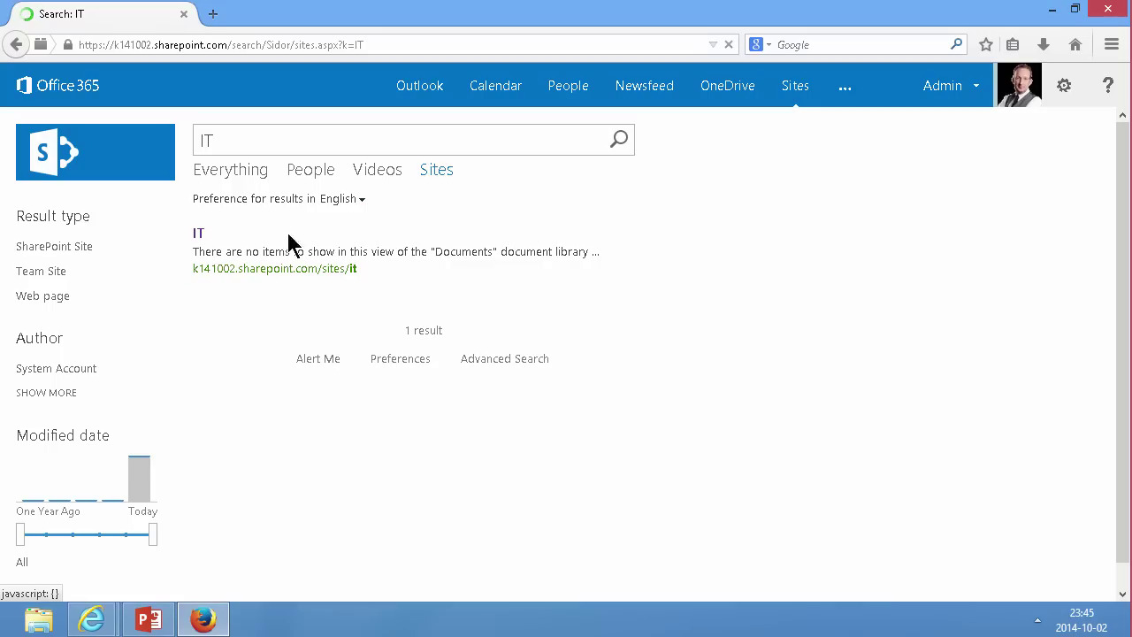
mouse_move(203, 251)
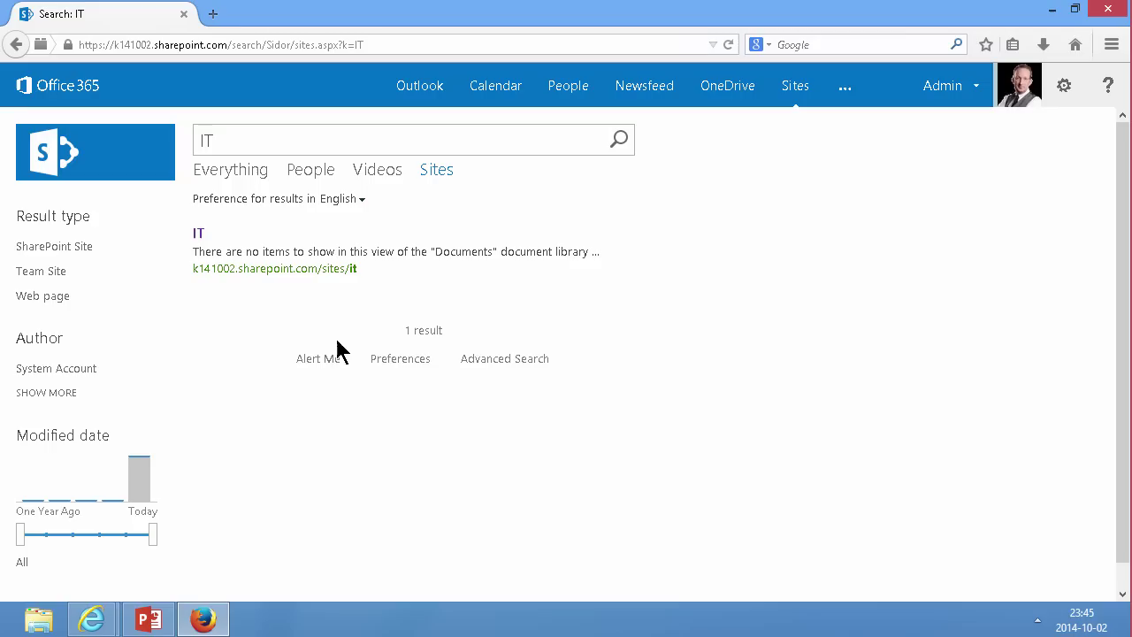
- Search for hr directly on the Sites results page and open the Human Resources site
left_click(288, 139)
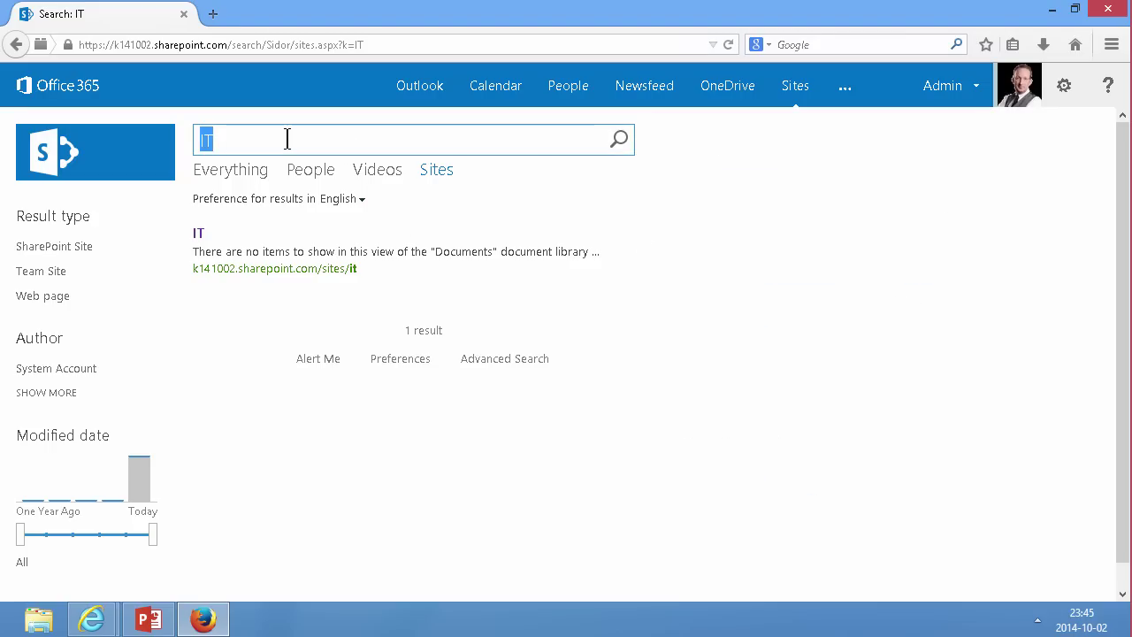
type("hr")
key("Return")
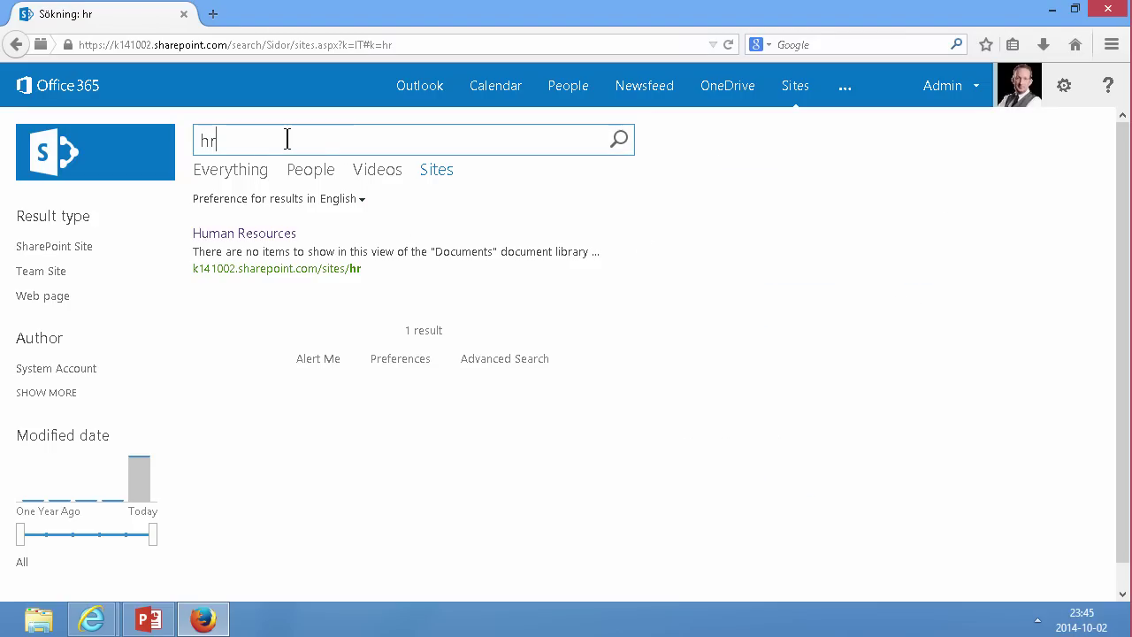
left_click(265, 235)
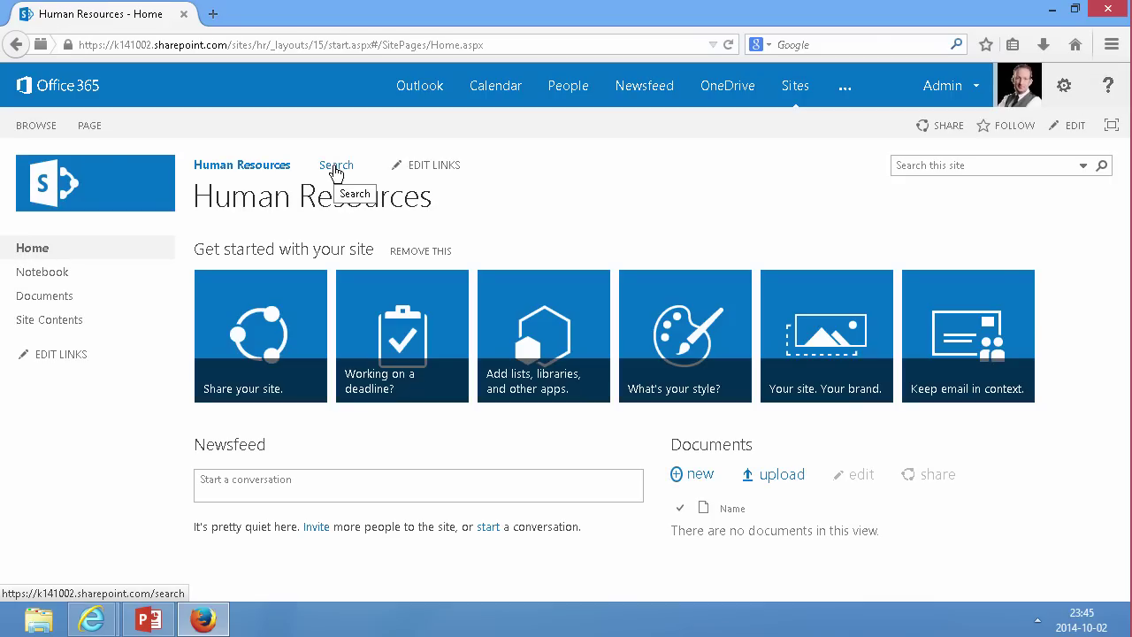
- Go back to the search center from the Human Resources site, search for Finance and switch to the Sites results
left_click(335, 167)
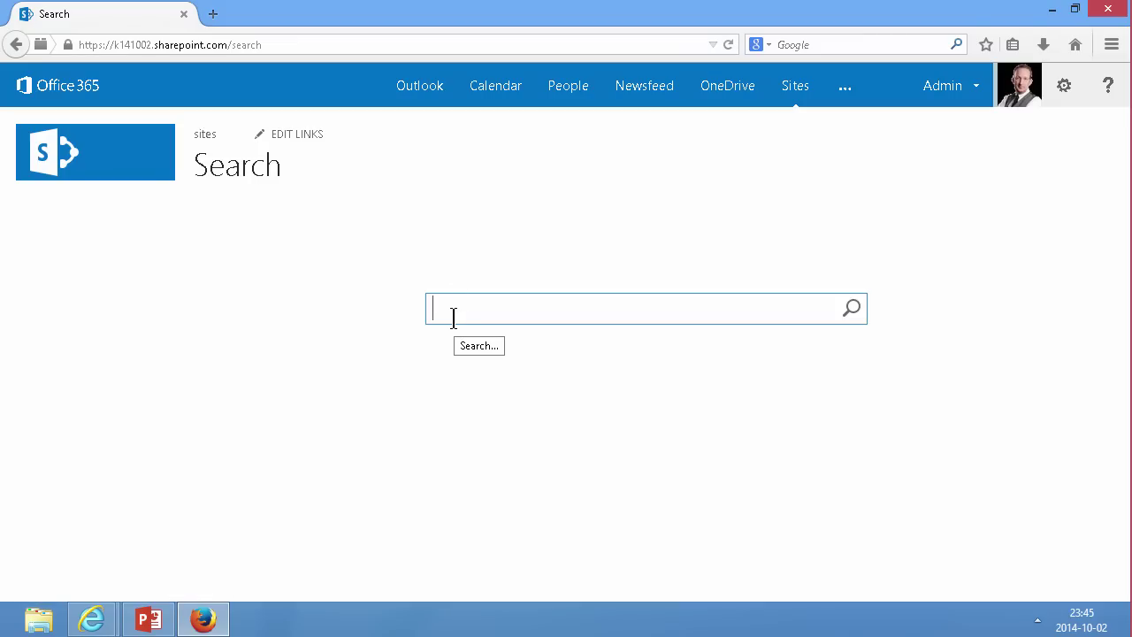
type("Finance")
key("Return")
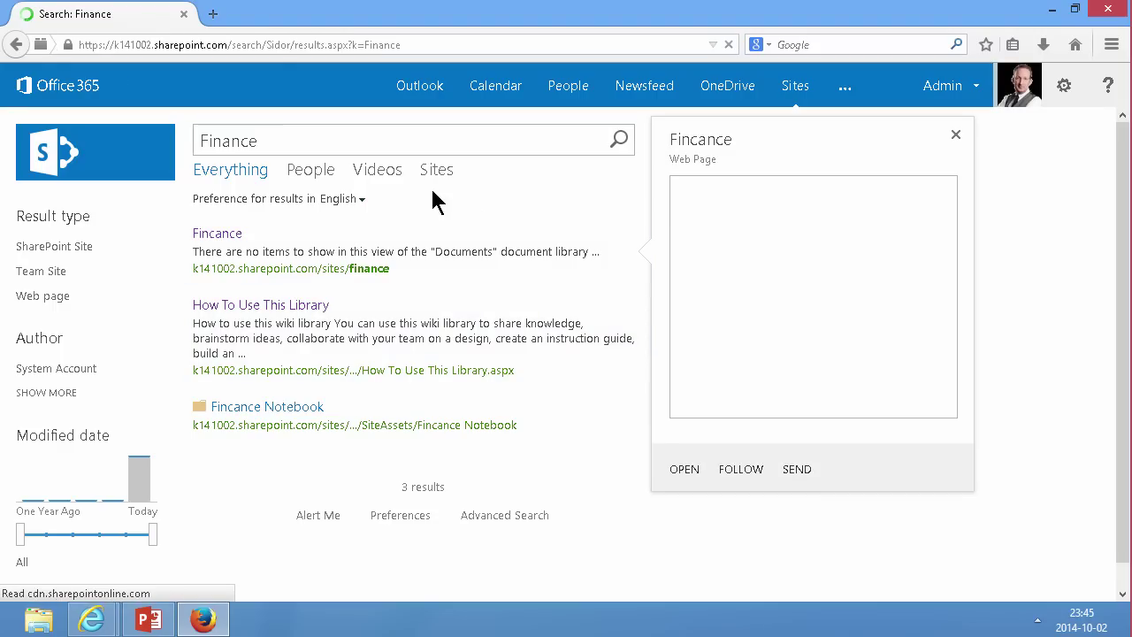
left_click(436, 170)
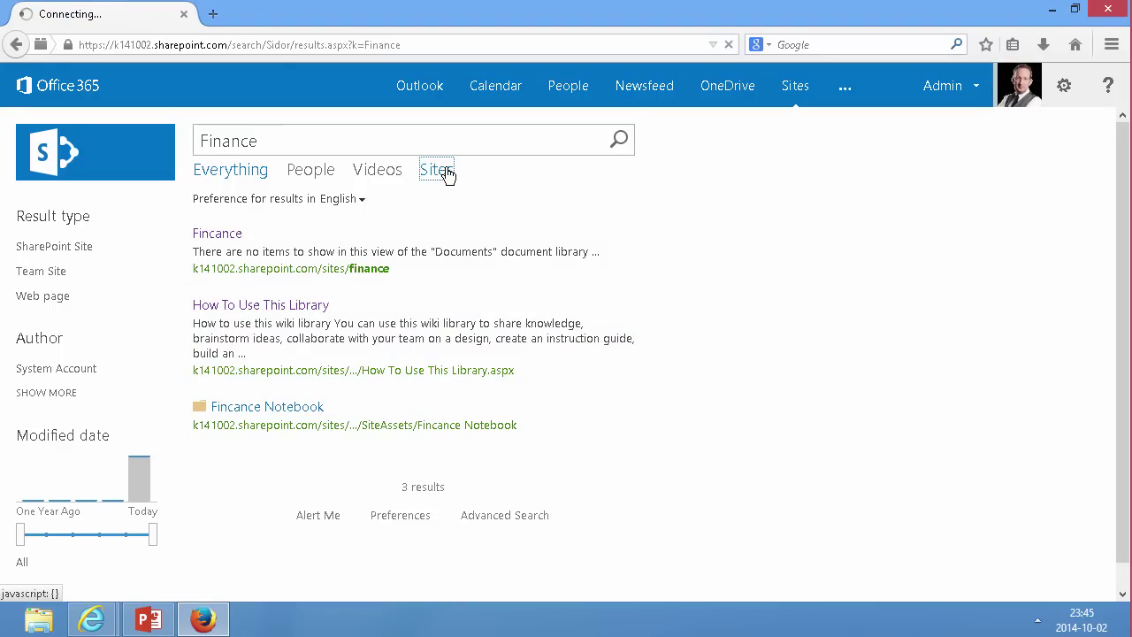